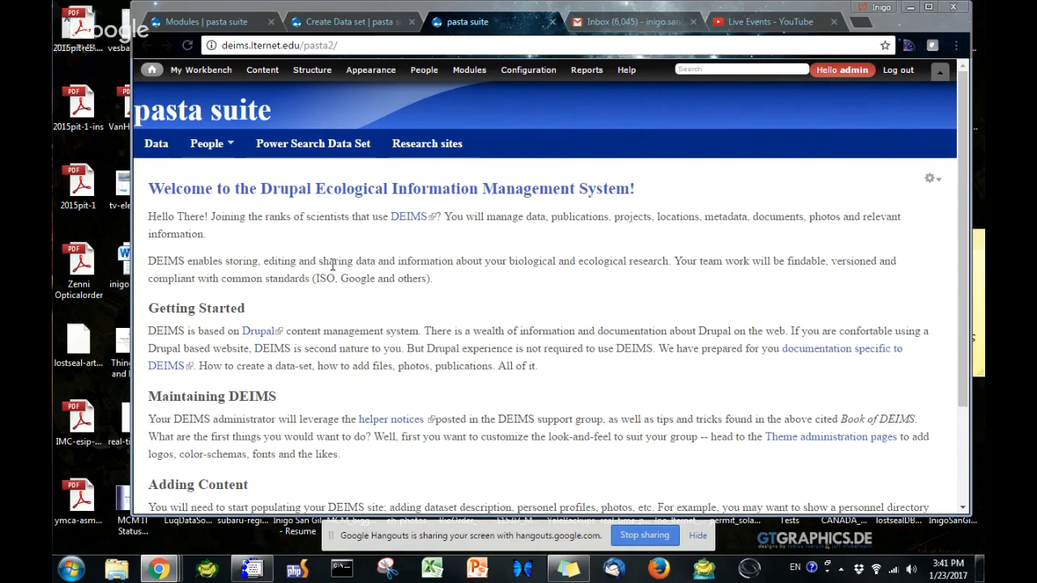
Switch to the open Create Data set form and title the data set "Add a new dataset title -- pasta send service"
{"action": "left_click", "coordinate": [346, 24]}
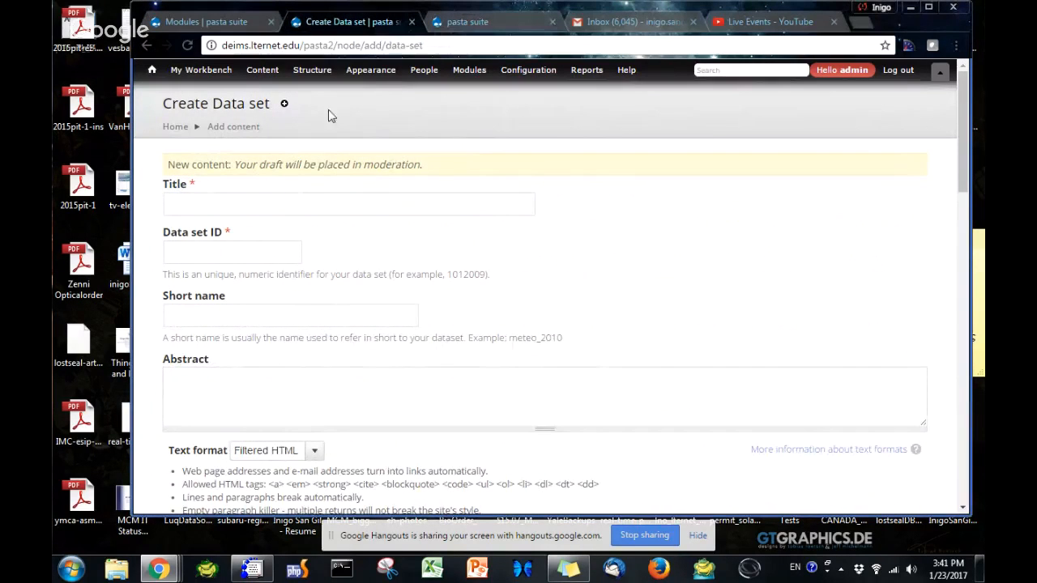
{"action": "mouse_move", "coordinate": [268, 80]}
{"action": "mouse_move", "coordinate": [332, 89]}
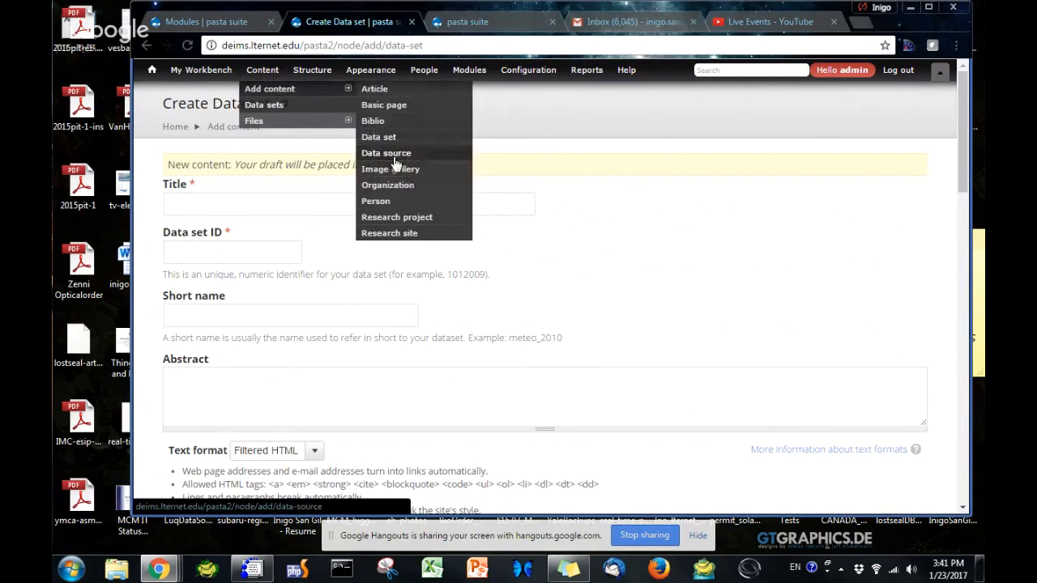
{"action": "mouse_move", "coordinate": [200, 72]}
{"action": "mouse_move", "coordinate": [188, 96]}
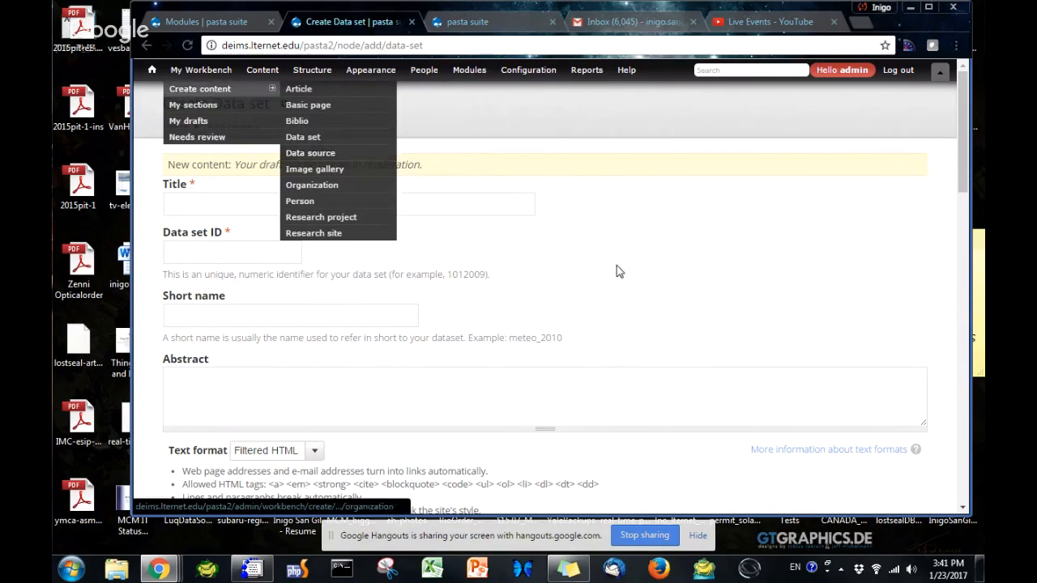
{"action": "left_click", "coordinate": [415, 205]}
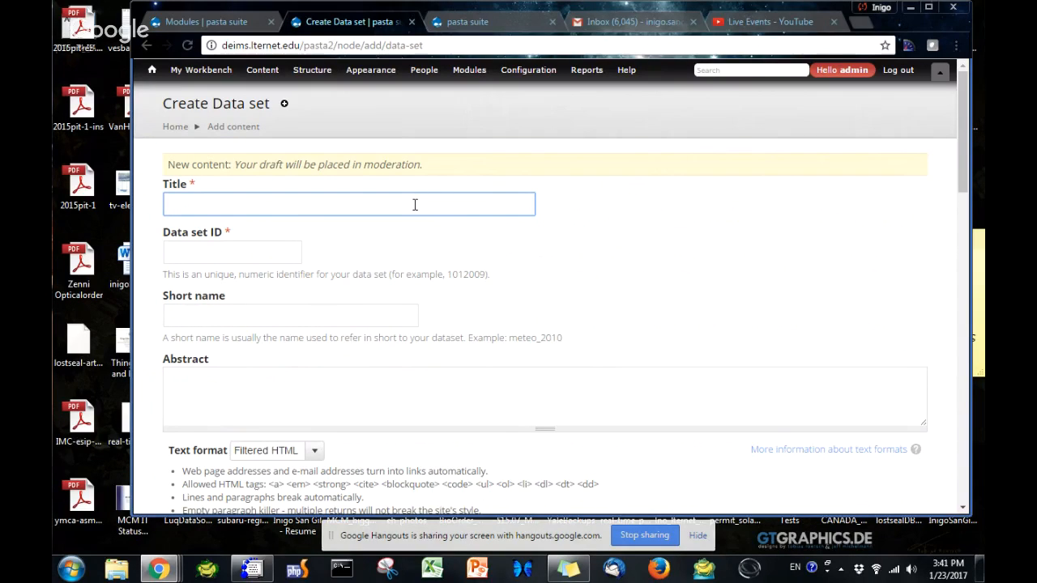
{"action": "type", "text": "Add a new dataset title -- pasta send"}
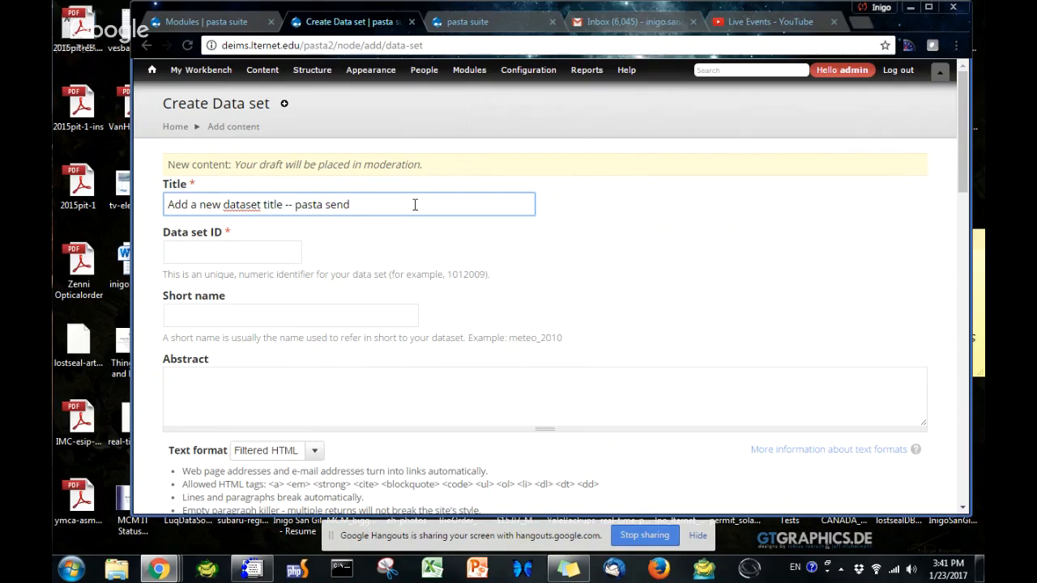
{"action": "type", "text": " service"}
Set the data set ID to 6666
{"action": "left_click", "coordinate": [230, 250]}
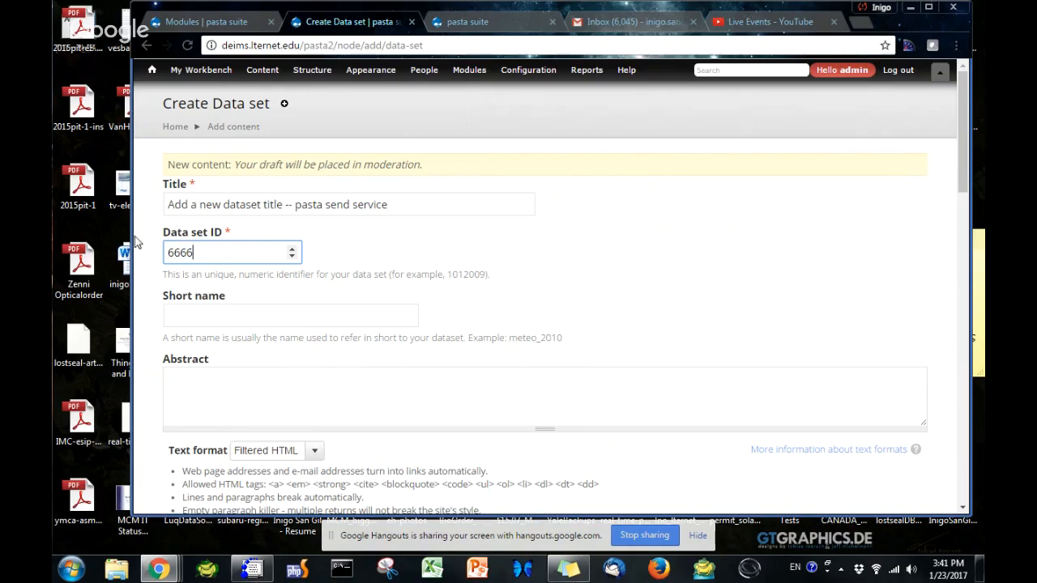
{"action": "key", "text": "shift+Left"}
{"action": "key", "text": "shift+Left"}
{"action": "key", "text": "shift+Left"}
{"action": "key", "text": "shift+Left"}
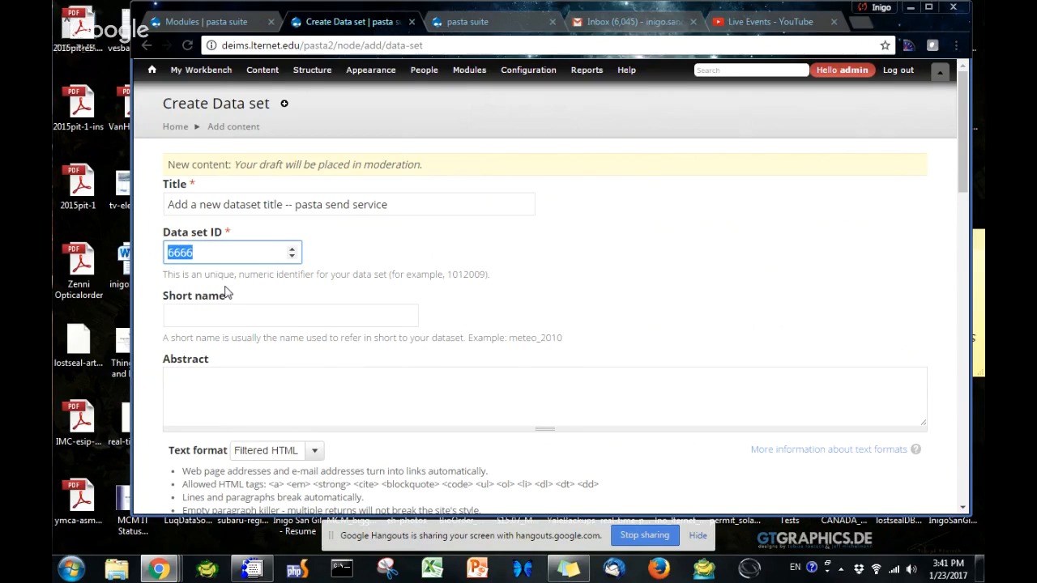
{"action": "left_click", "coordinate": [228, 293]}
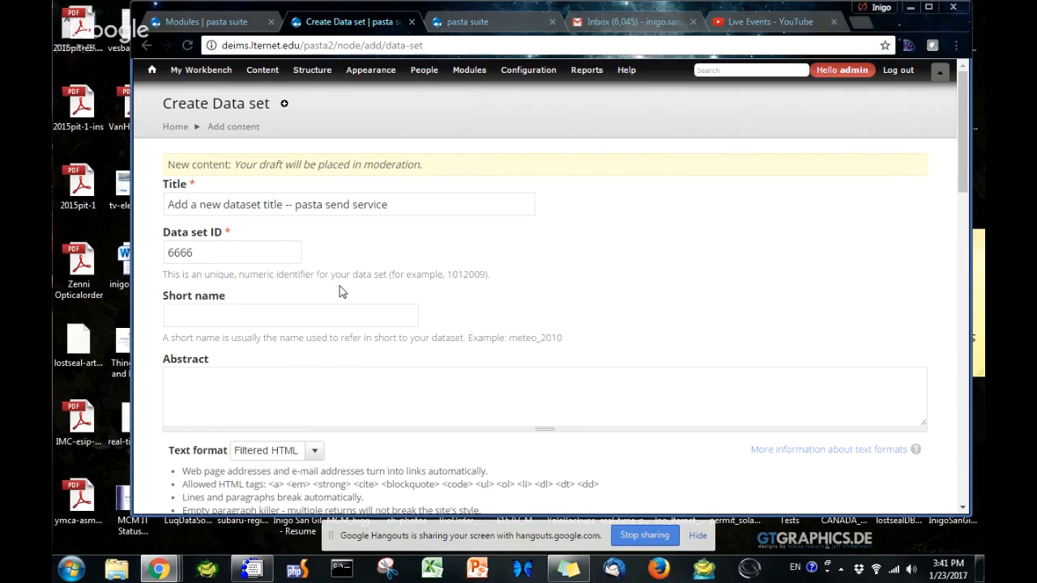
Enter "testshort name" as the data set's short name
{"action": "left_click", "coordinate": [223, 319]}
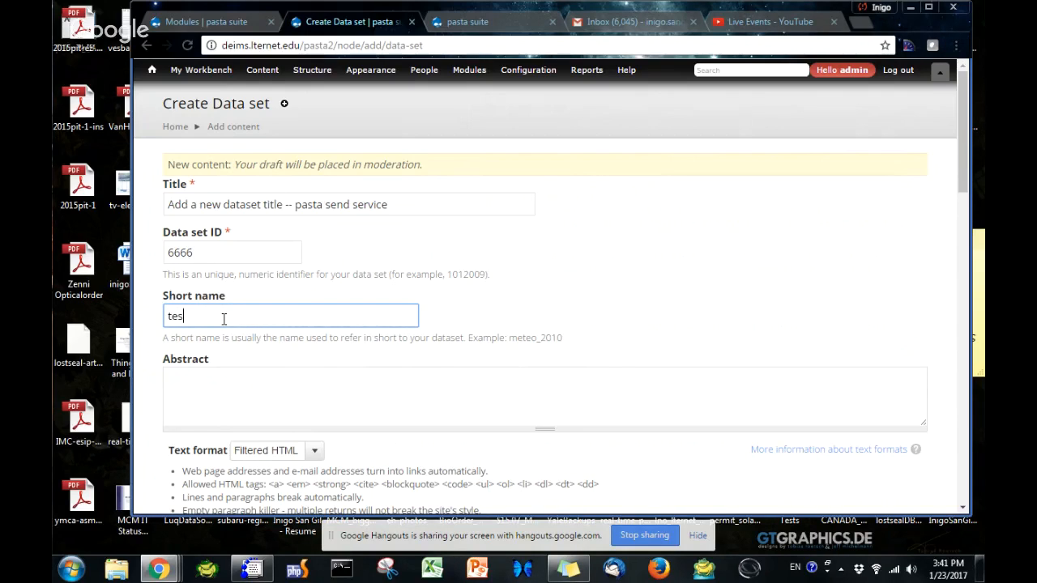
{"action": "type", "text": "testshot name"}
{"action": "left_click", "coordinate": [269, 387]}
{"action": "scroll", "coordinate": [268, 386], "scroll_direction": "down", "scroll_amount": 1}
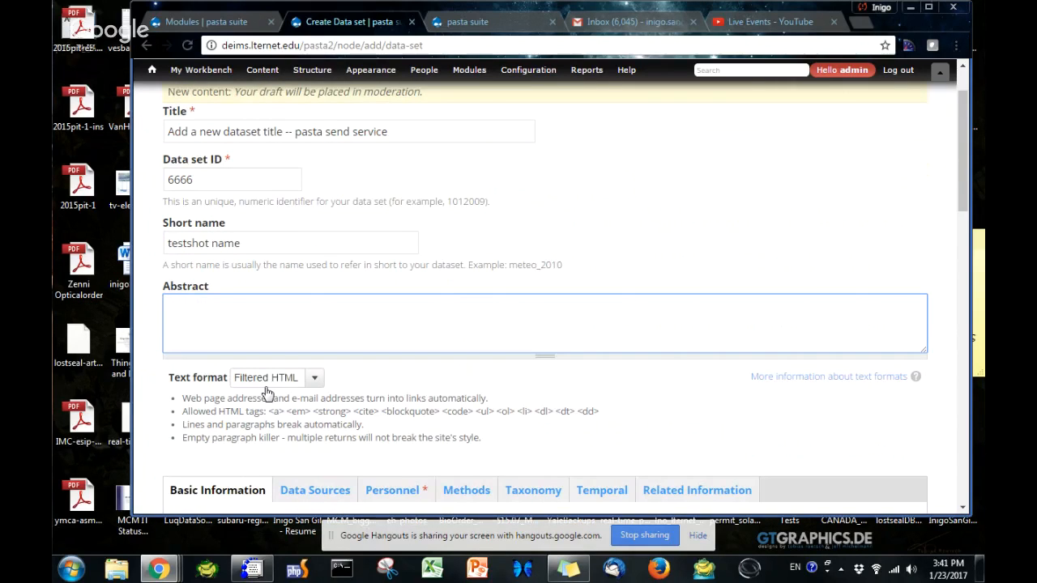
{"action": "left_click", "coordinate": [205, 244]}
{"action": "type", "text": "r"}
Fill the abstract with a copy of the four text-format guideline lines shown below it
{"action": "left_click", "coordinate": [253, 319]}
{"action": "left_click_drag", "start_coordinate": [508, 443], "coordinate": [206, 405]}
{"action": "right_click", "coordinate": [206, 405]}
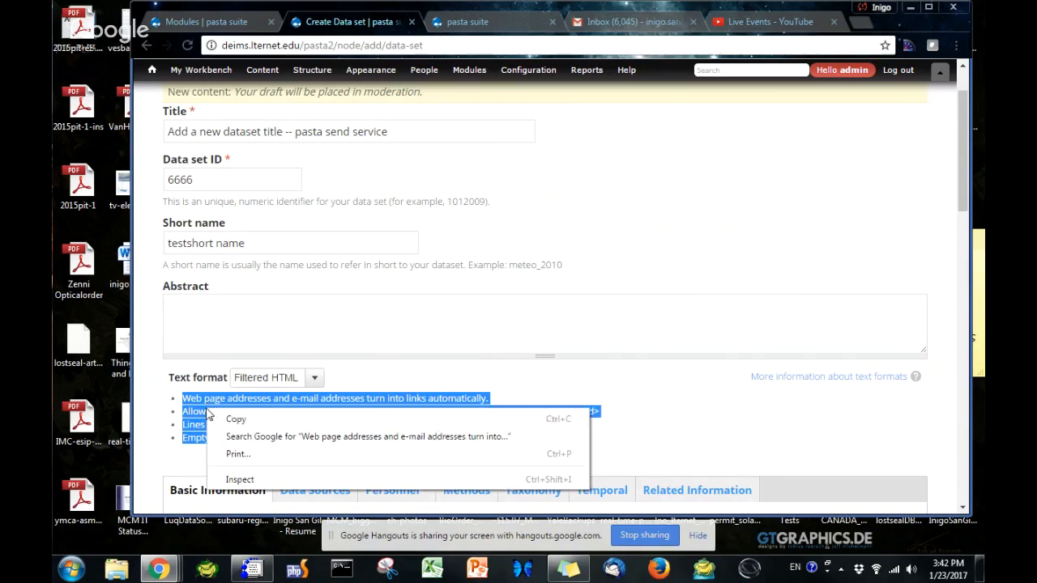
{"action": "left_click", "coordinate": [236, 420]}
{"action": "left_click", "coordinate": [195, 303]}
{"action": "key", "text": "ctrl+v"}
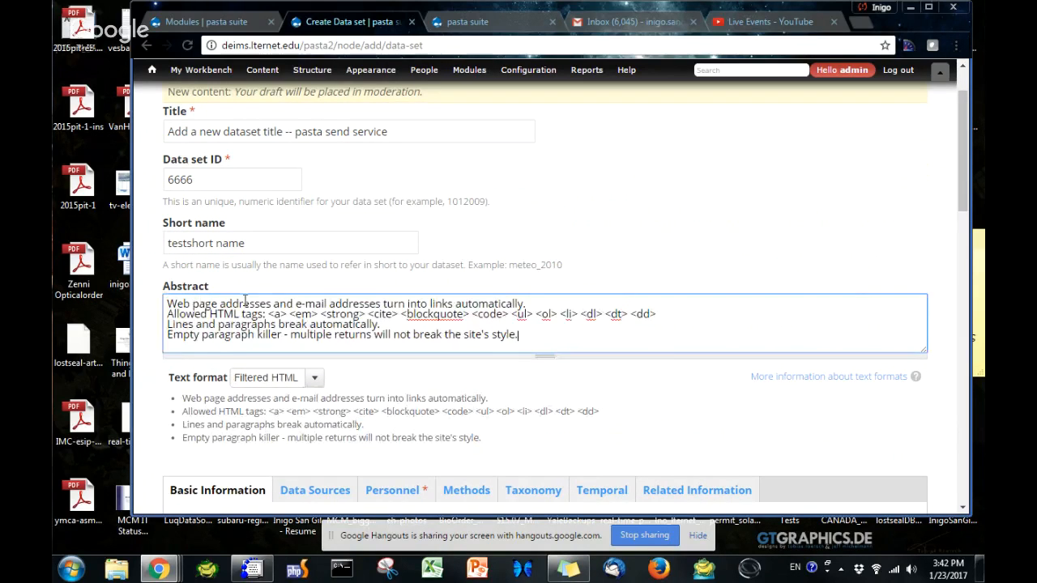
Add the existing organization skynet as the data set's Owner/Creator in the personnel information
{"action": "scroll", "coordinate": [299, 331], "scroll_direction": "down", "scroll_amount": 3}
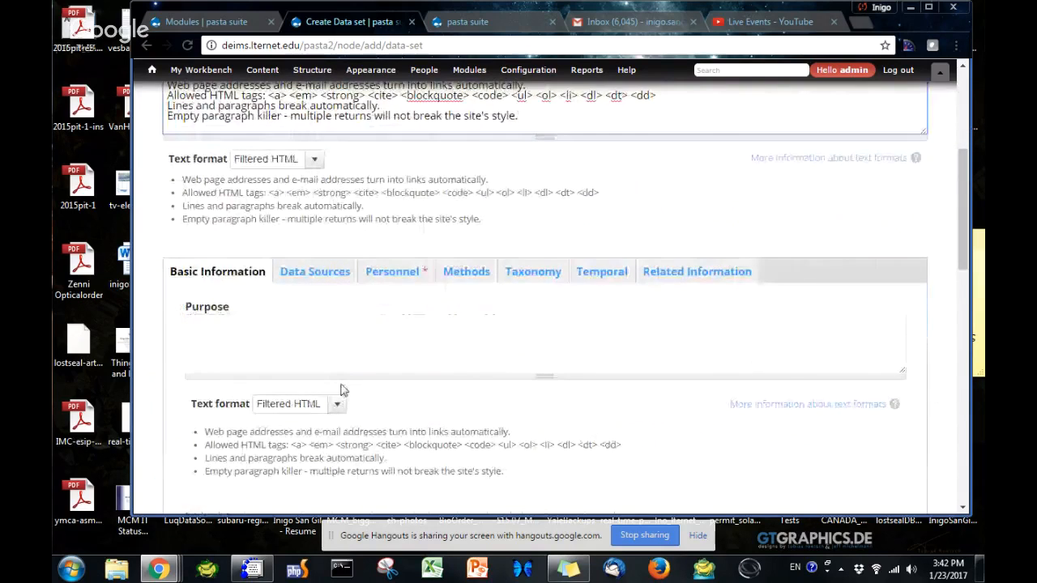
{"action": "scroll", "coordinate": [394, 273], "scroll_direction": "down", "scroll_amount": 2}
{"action": "scroll", "coordinate": [292, 360], "scroll_direction": "down", "scroll_amount": 4}
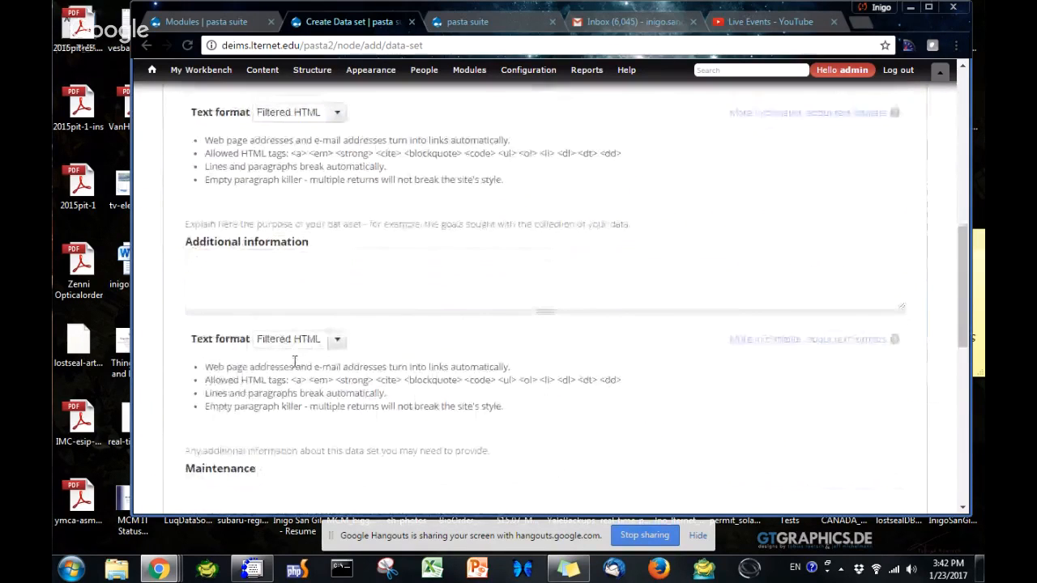
{"action": "scroll", "coordinate": [278, 373], "scroll_direction": "down", "scroll_amount": 4}
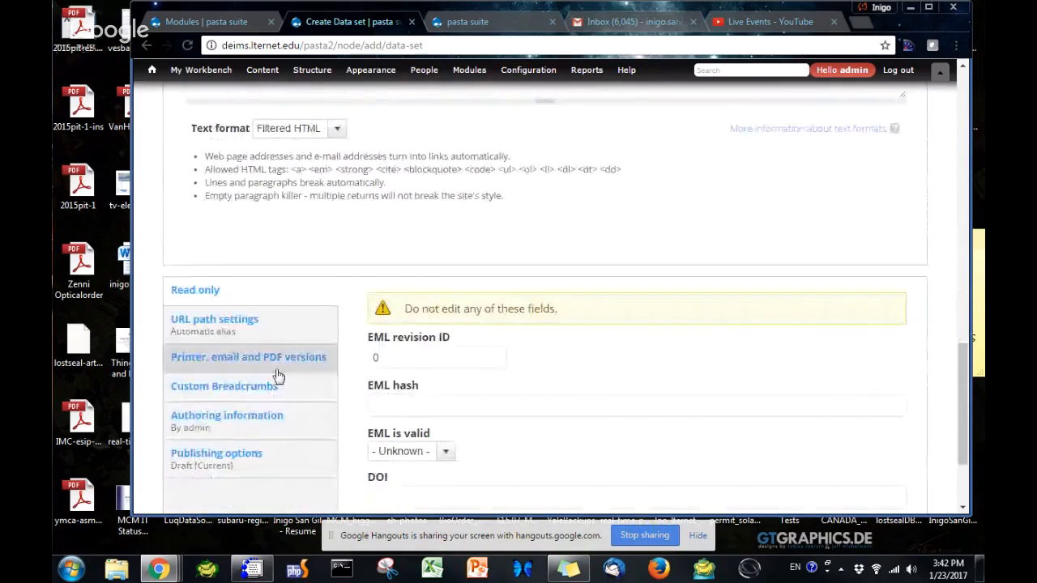
{"action": "scroll", "coordinate": [275, 375], "scroll_direction": "up", "scroll_amount": 9}
{"action": "left_click", "coordinate": [393, 271]}
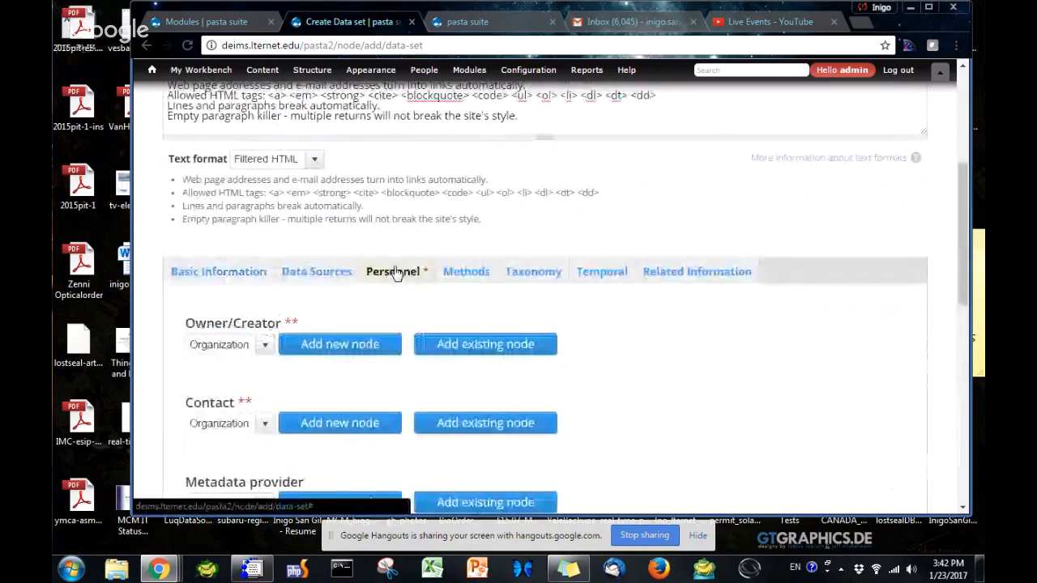
{"action": "left_click", "coordinate": [500, 346]}
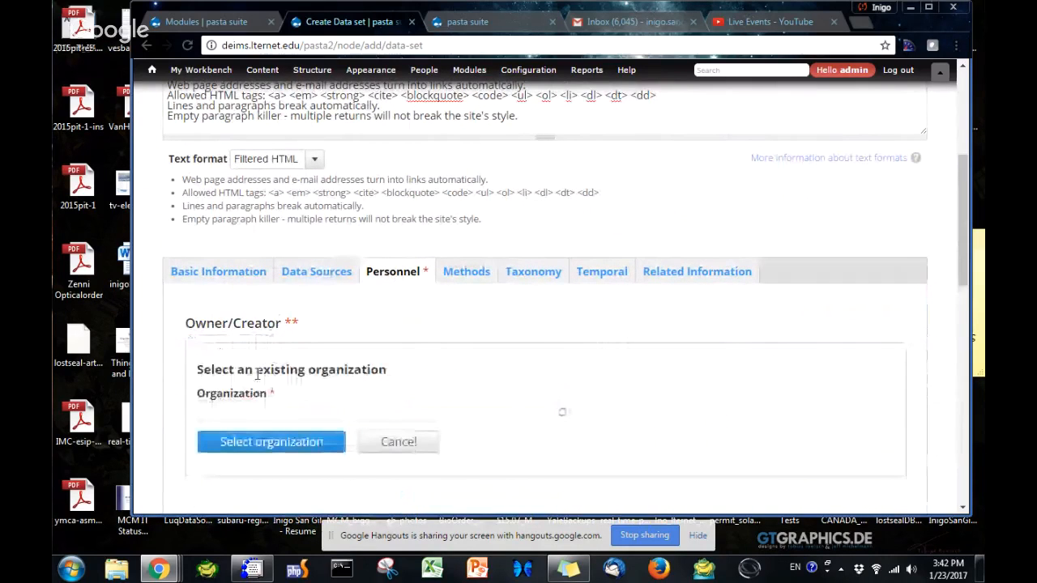
{"action": "left_click", "coordinate": [270, 411]}
{"action": "type", "text": "skyne"}
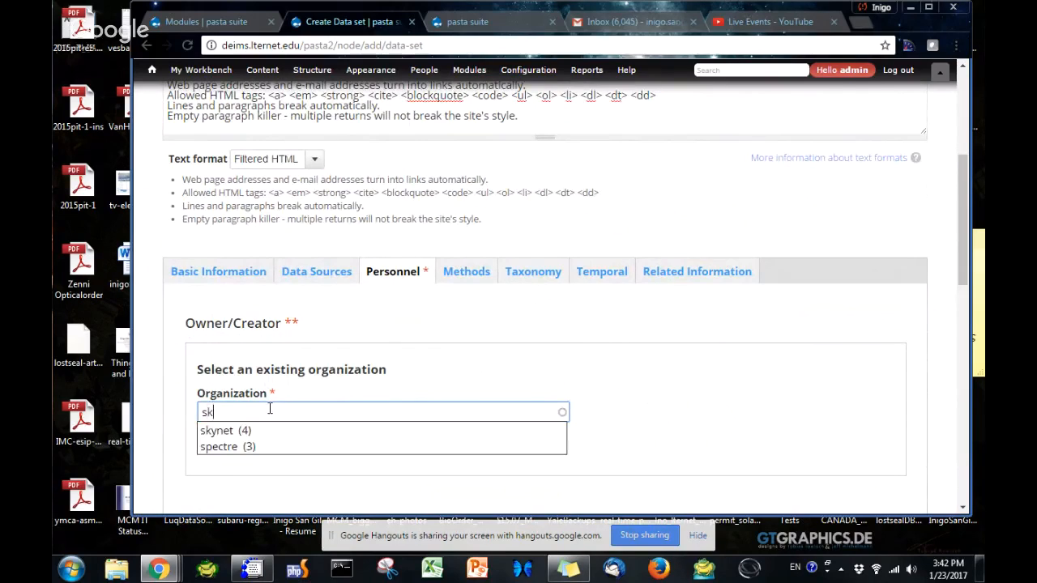
{"action": "left_click", "coordinate": [270, 431]}
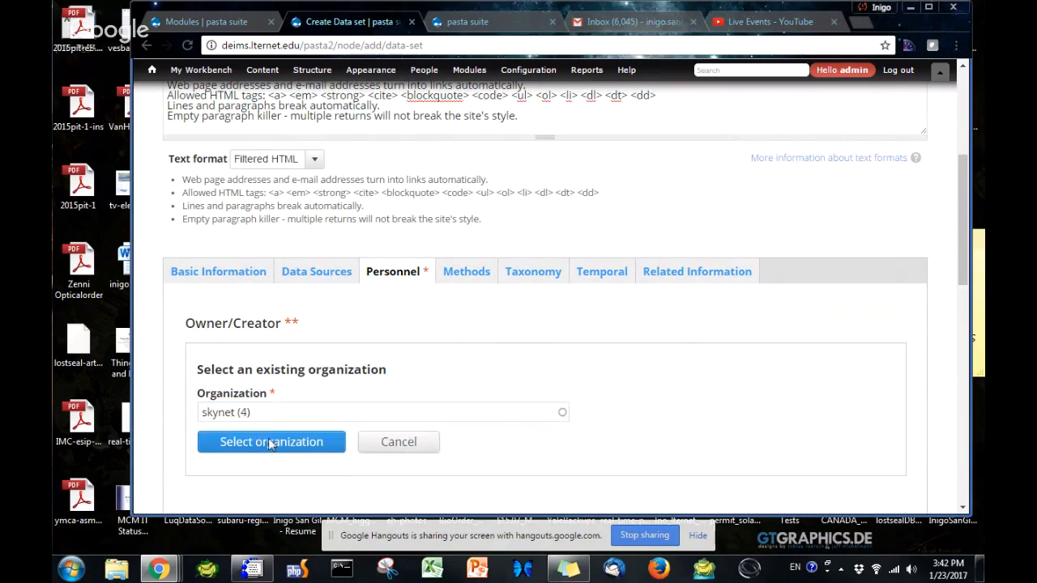
{"action": "left_click", "coordinate": [273, 440]}
Add the existing organization skynet as the data set's Contact
{"action": "scroll", "coordinate": [274, 435], "scroll_direction": "down", "scroll_amount": 2}
{"action": "left_click", "coordinate": [459, 374]}
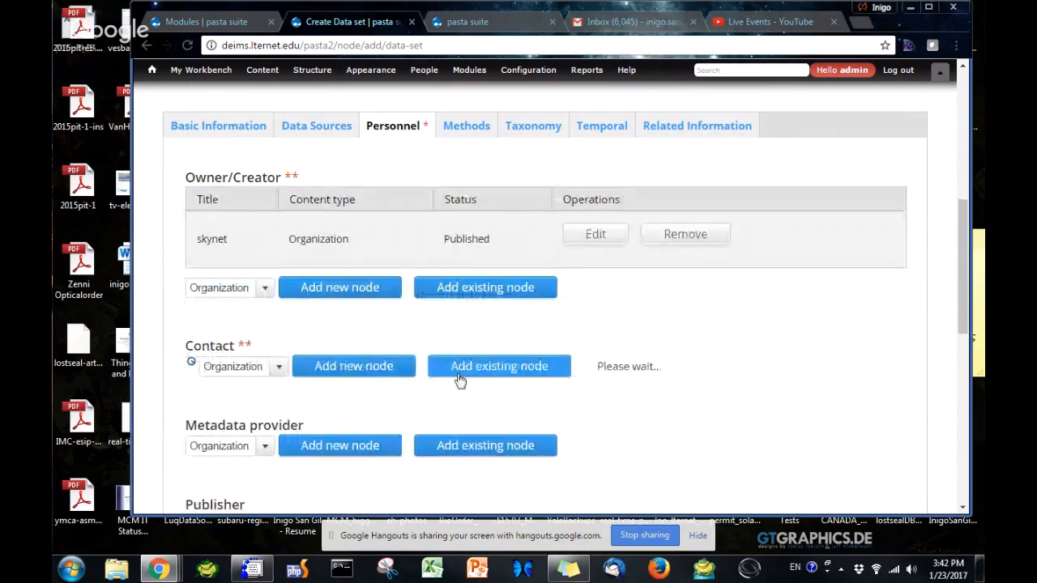
{"action": "left_click", "coordinate": [262, 427]}
{"action": "type", "text": "s"}
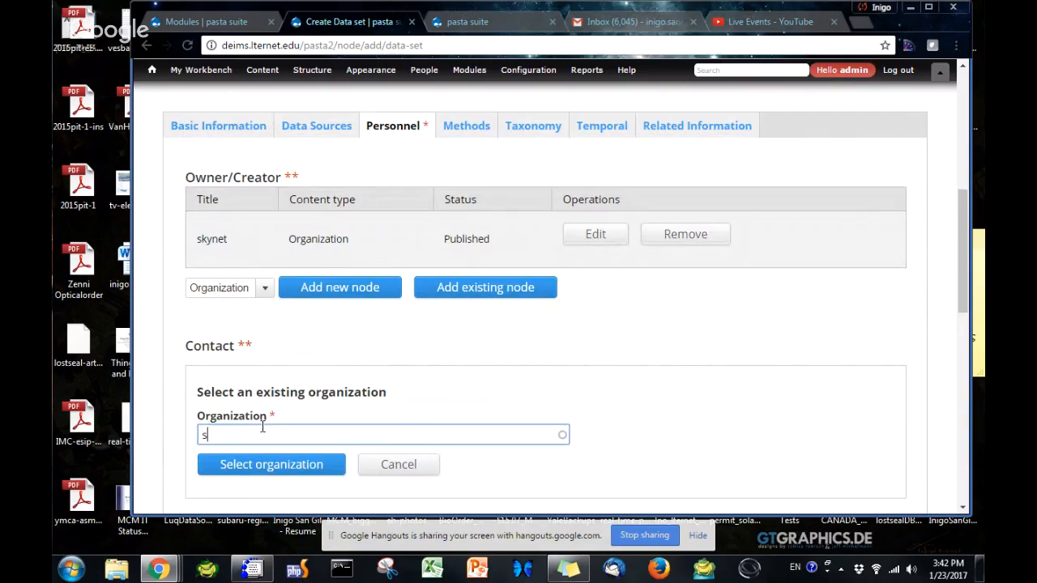
{"action": "type", "text": "ky"}
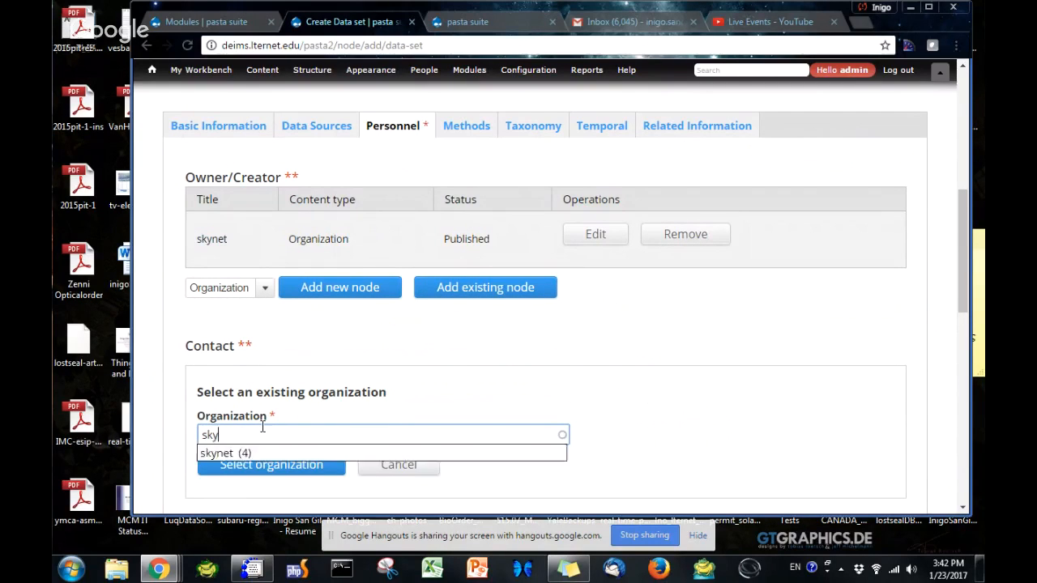
{"action": "key", "text": "Down"}
{"action": "key", "text": "Return"}
{"action": "left_click", "coordinate": [259, 465]}
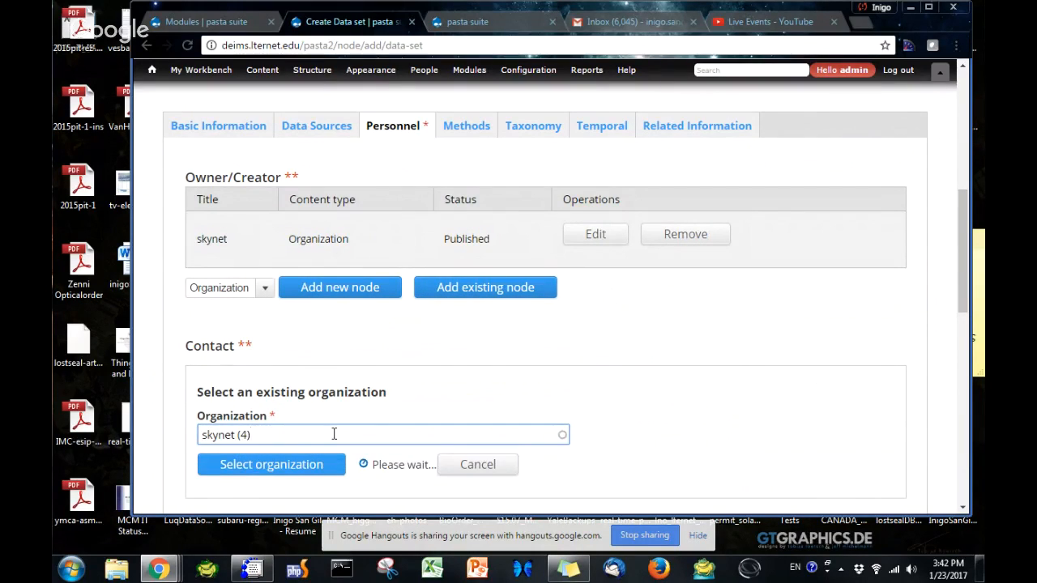
Set the publication date to 2017-01-23 in the temporal information
{"action": "scroll", "coordinate": [330, 440], "scroll_direction": "down", "scroll_amount": 2}
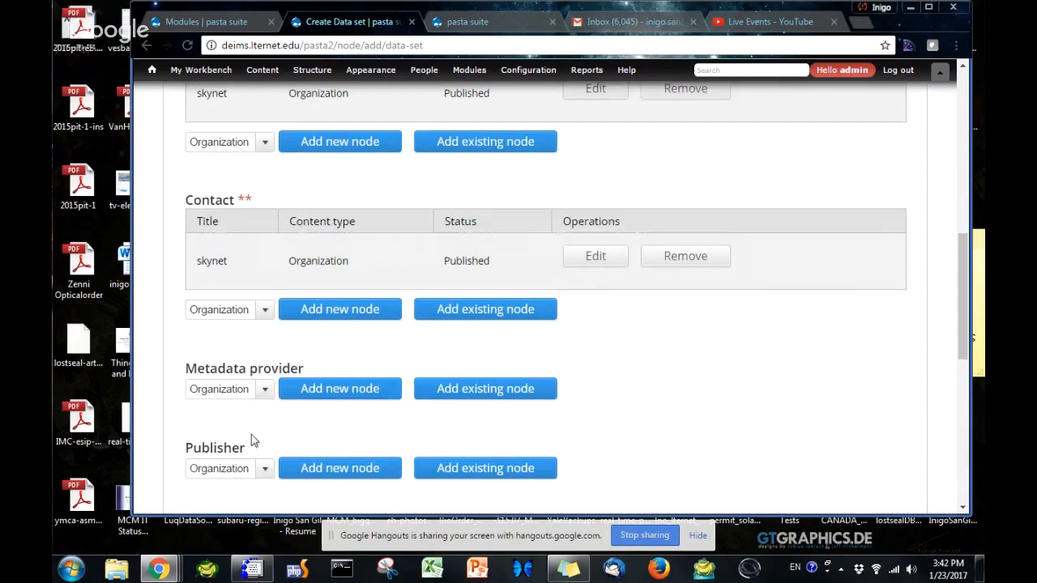
{"action": "scroll", "coordinate": [382, 356], "scroll_direction": "up", "scroll_amount": 5}
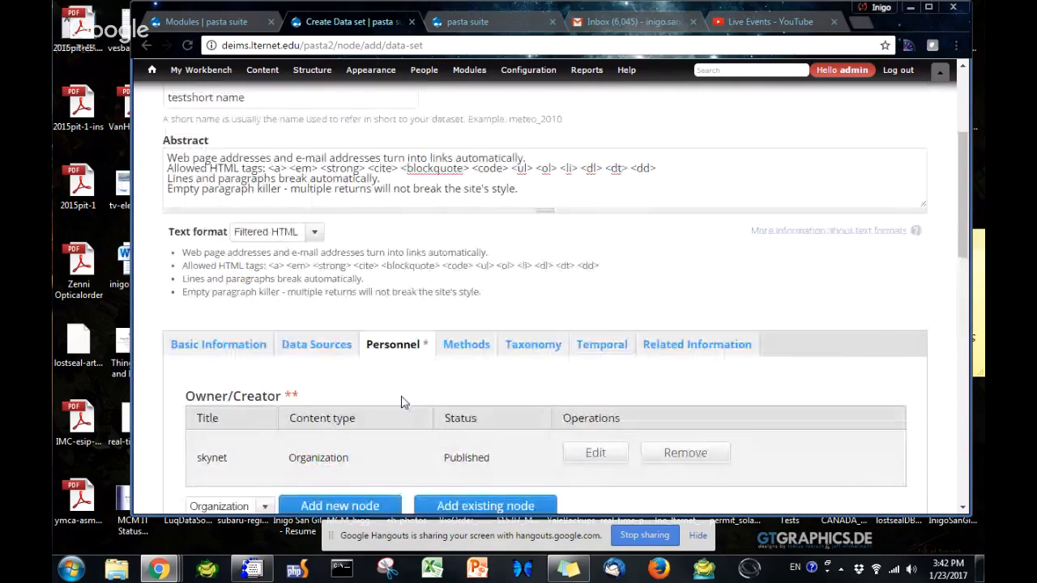
{"action": "left_click", "coordinate": [603, 346]}
{"action": "left_click", "coordinate": [240, 414]}
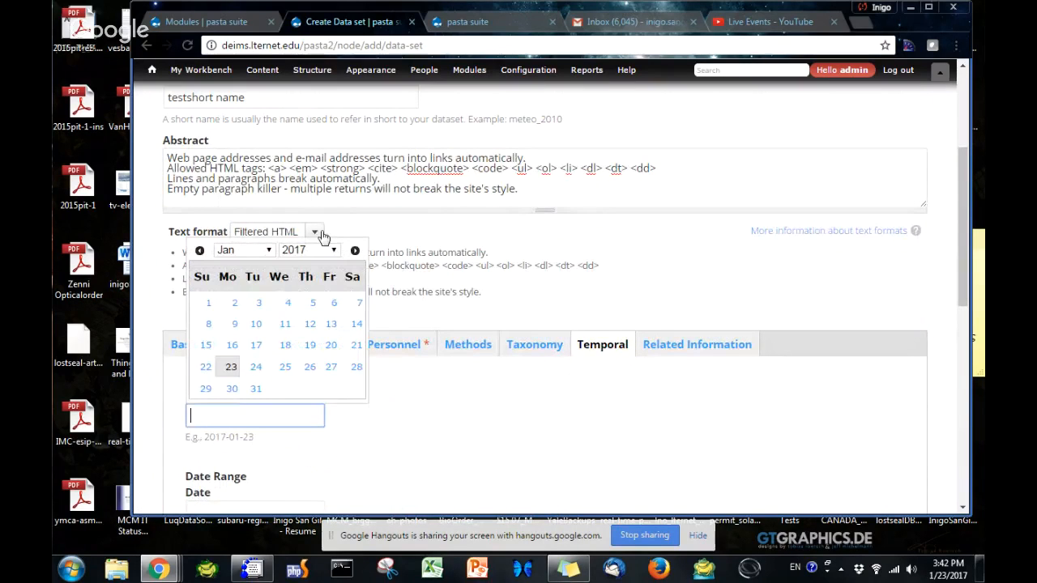
{"action": "left_click", "coordinate": [226, 367]}
{"action": "scroll", "coordinate": [531, 466], "scroll_direction": "down", "scroll_amount": 1}
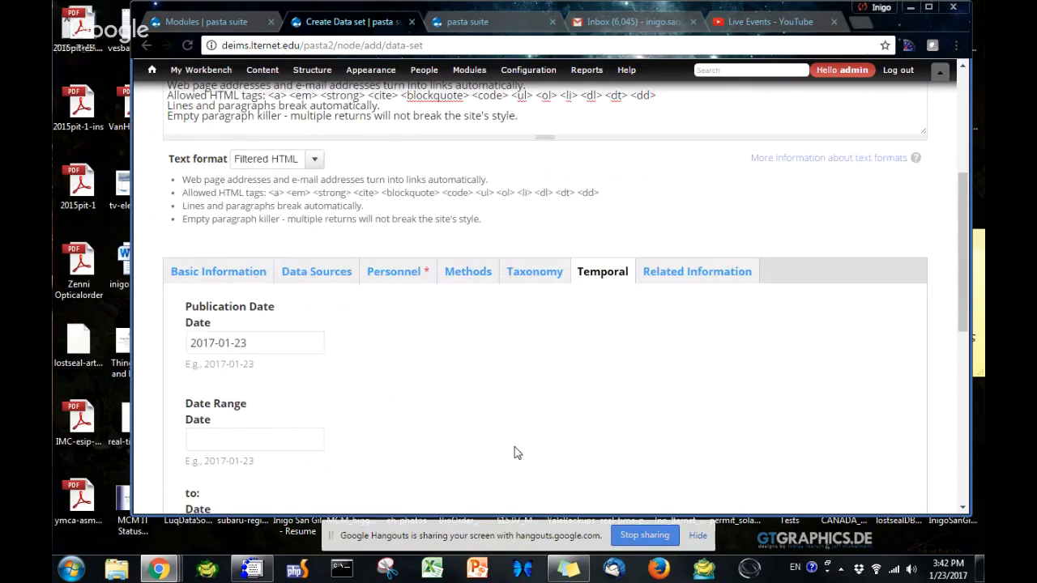
Set the data set's date range from 2017-01-17 to 2017-01-24
{"action": "scroll", "coordinate": [514, 453], "scroll_direction": "down", "scroll_amount": 1}
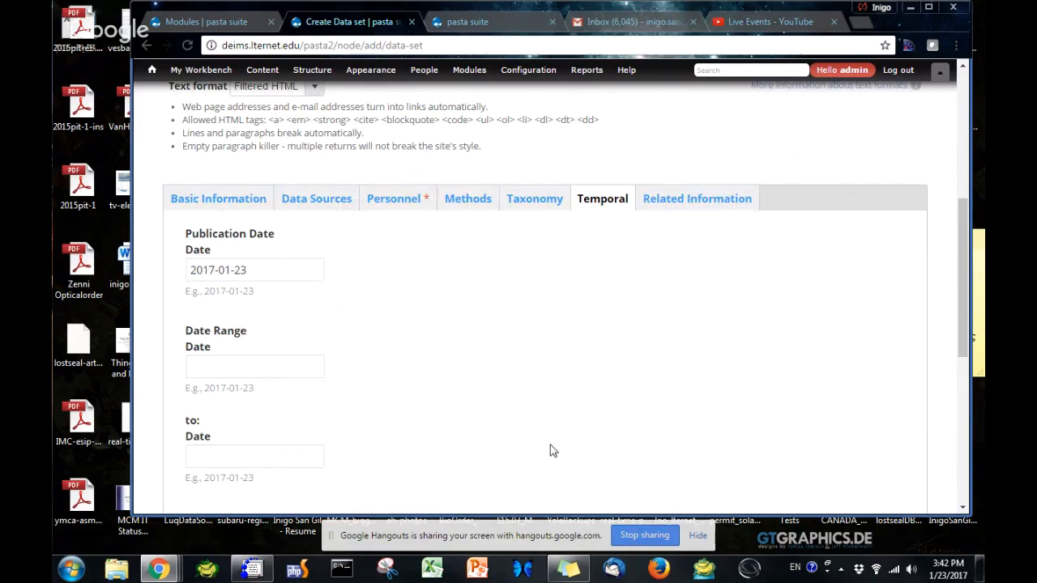
{"action": "scroll", "coordinate": [308, 405], "scroll_direction": "down", "scroll_amount": 3}
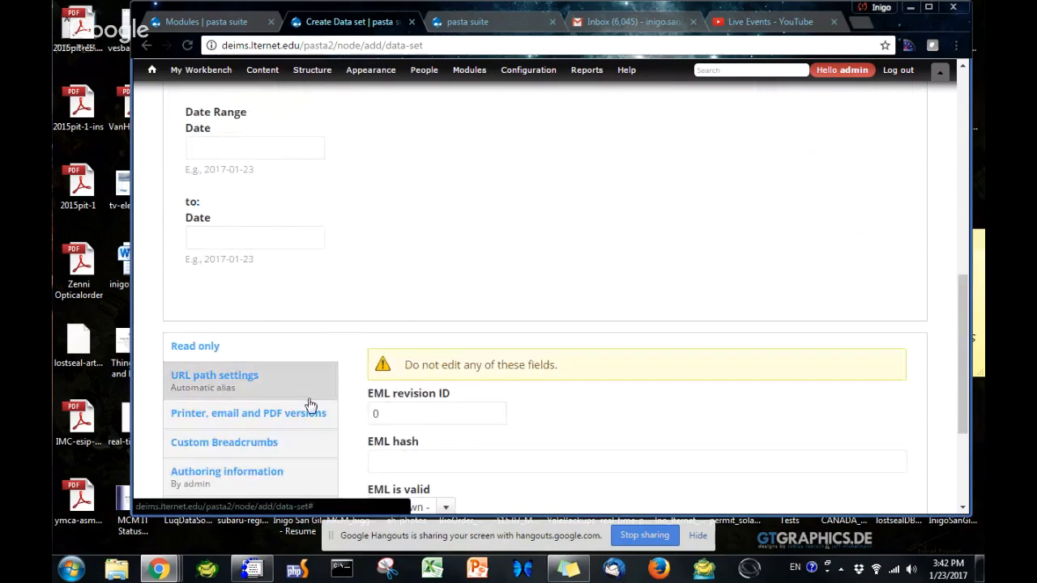
{"action": "scroll", "coordinate": [309, 404], "scroll_direction": "up", "scroll_amount": 2}
{"action": "scroll", "coordinate": [308, 405], "scroll_direction": "up", "scroll_amount": 3}
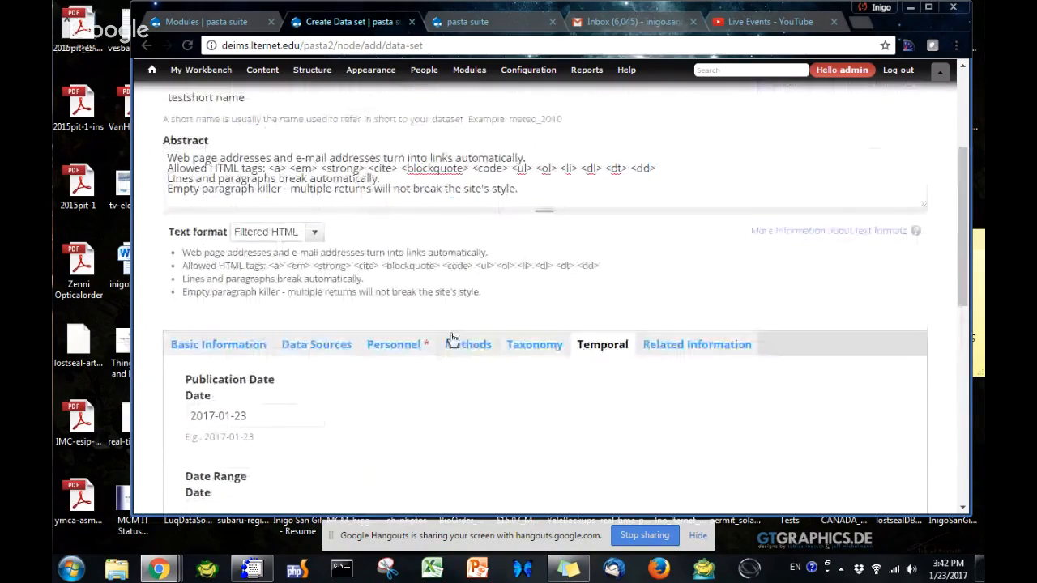
{"action": "scroll", "coordinate": [287, 454], "scroll_direction": "down", "scroll_amount": 2}
{"action": "left_click", "coordinate": [243, 366]}
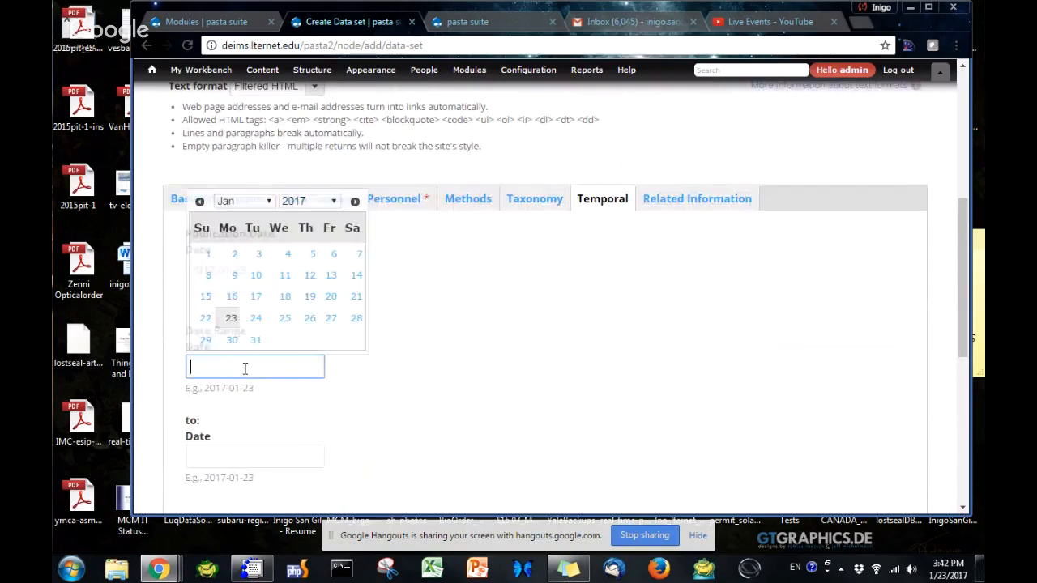
{"action": "left_click", "coordinate": [256, 296]}
{"action": "scroll", "coordinate": [267, 365], "scroll_direction": "down", "scroll_amount": 2}
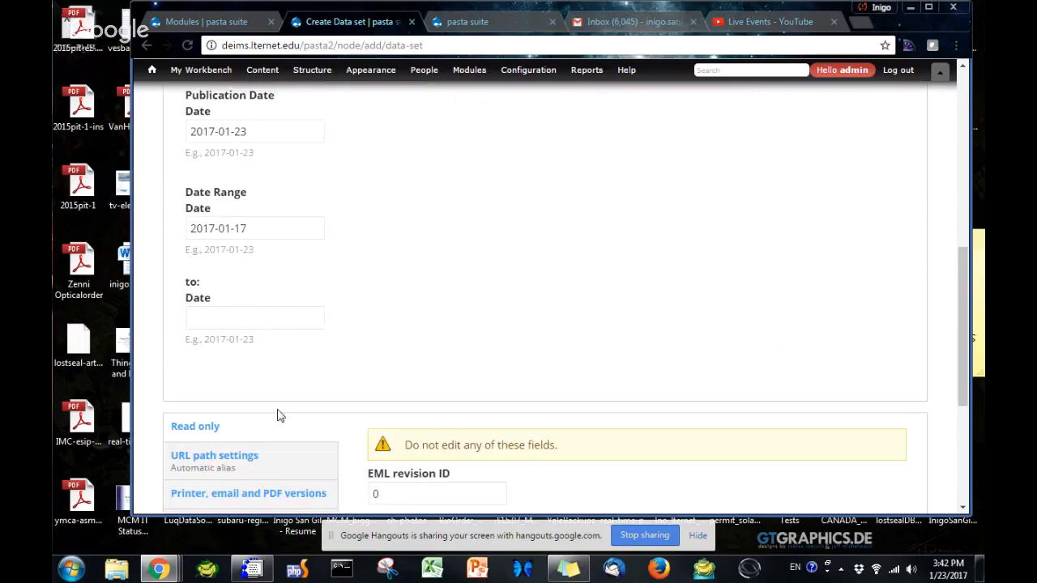
{"action": "left_click", "coordinate": [244, 309]}
{"action": "left_click", "coordinate": [256, 452]}
Add a data source to the data set and name it "title of the spreadhsset"
{"action": "scroll", "coordinate": [408, 320], "scroll_direction": "up", "scroll_amount": 4}
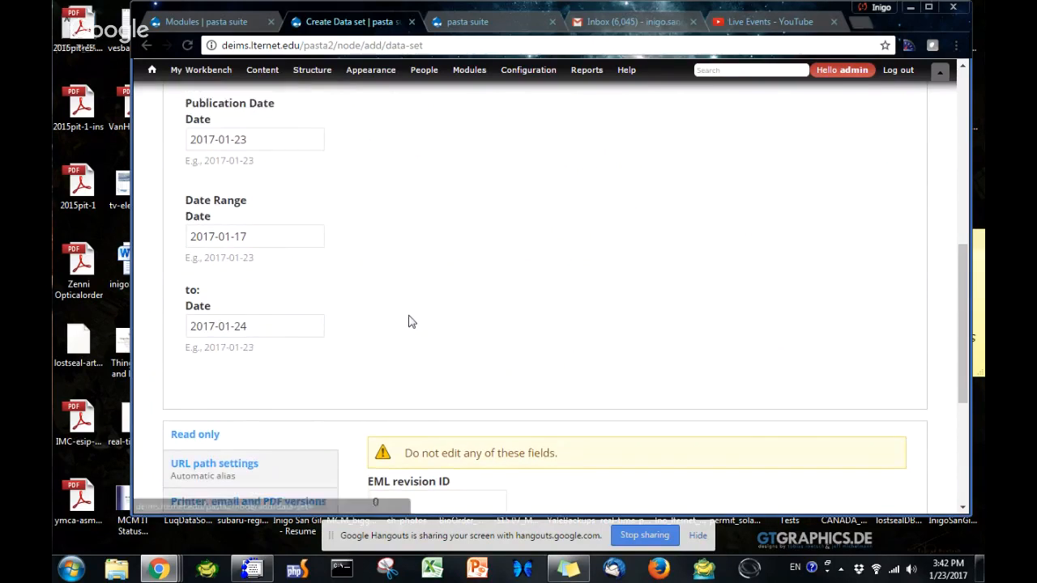
{"action": "left_click", "coordinate": [313, 348]}
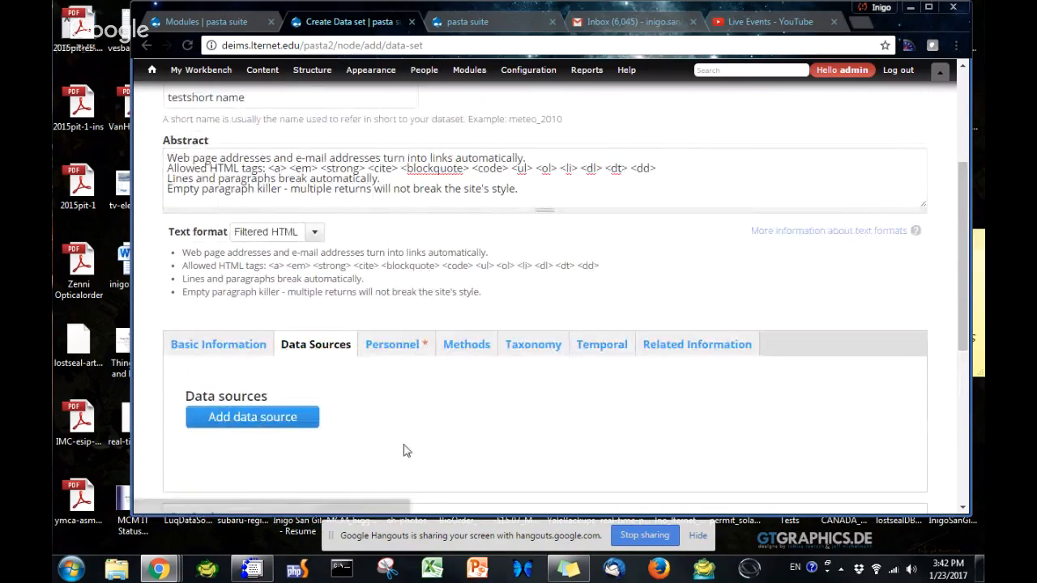
{"action": "scroll", "coordinate": [402, 449], "scroll_direction": "down", "scroll_amount": 2}
{"action": "left_click", "coordinate": [259, 274]}
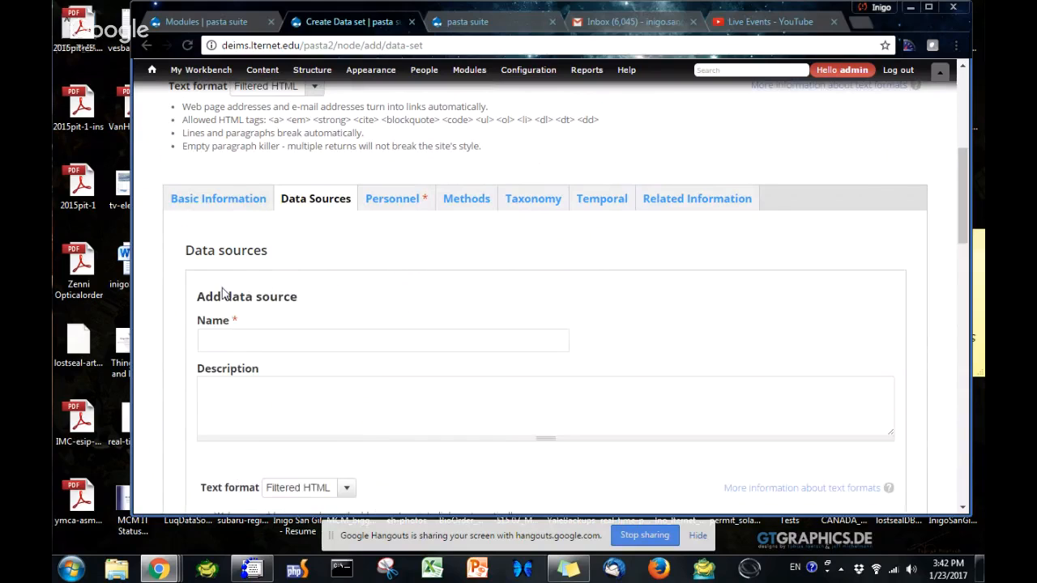
{"action": "left_click", "coordinate": [230, 341]}
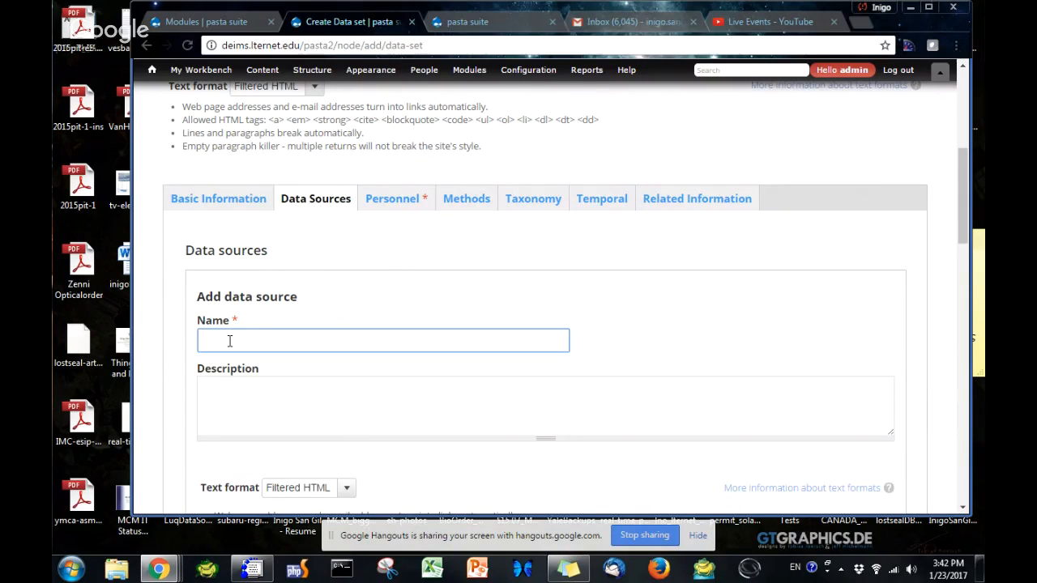
{"action": "type", "text": "title of the spreadhsset"}
Fill the data source's description with the help text "A description of the spreadsheet or text file containing the data."
{"action": "left_click", "coordinate": [272, 405]}
{"action": "scroll", "coordinate": [278, 411], "scroll_direction": "down", "scroll_amount": 2}
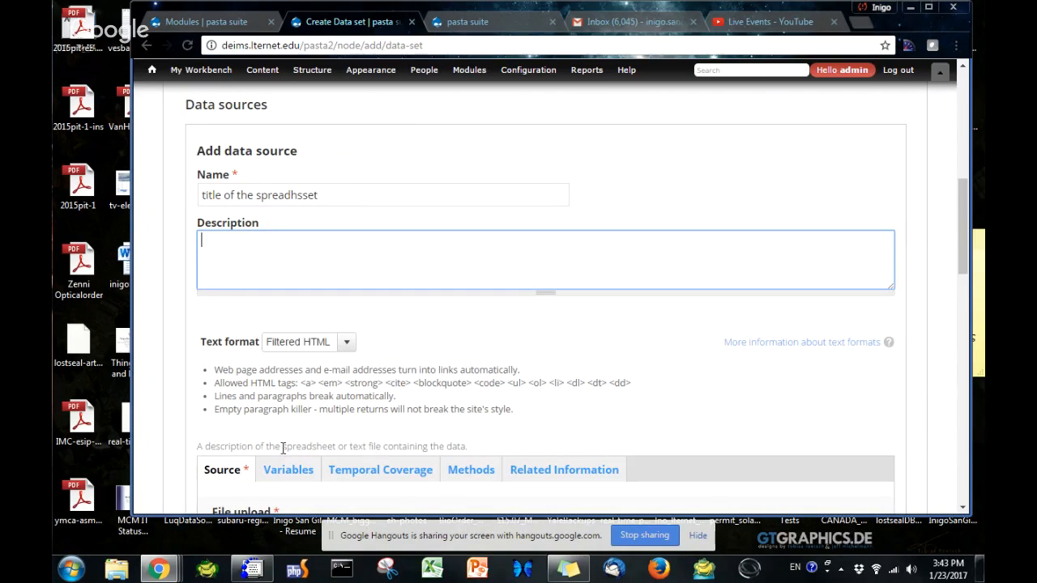
{"action": "triple_click", "coordinate": [282, 448]}
{"action": "key", "text": "ctrl+c"}
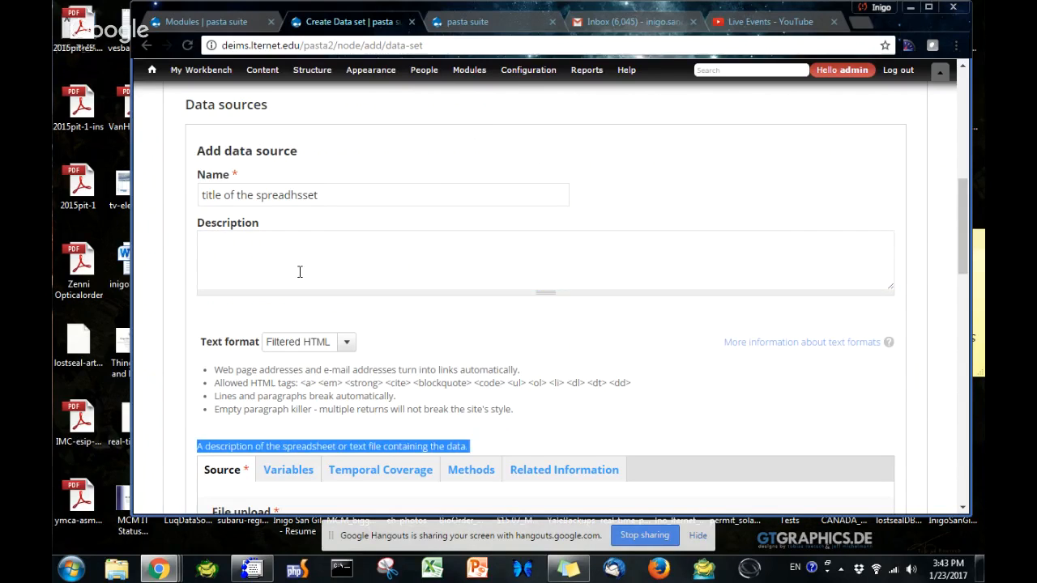
{"action": "left_click", "coordinate": [301, 270]}
{"action": "key", "text": "ctrl+v"}
Upload arsenci020l.txt from the Downloads folder as the data source's file
{"action": "scroll", "coordinate": [328, 269], "scroll_direction": "down", "scroll_amount": 2}
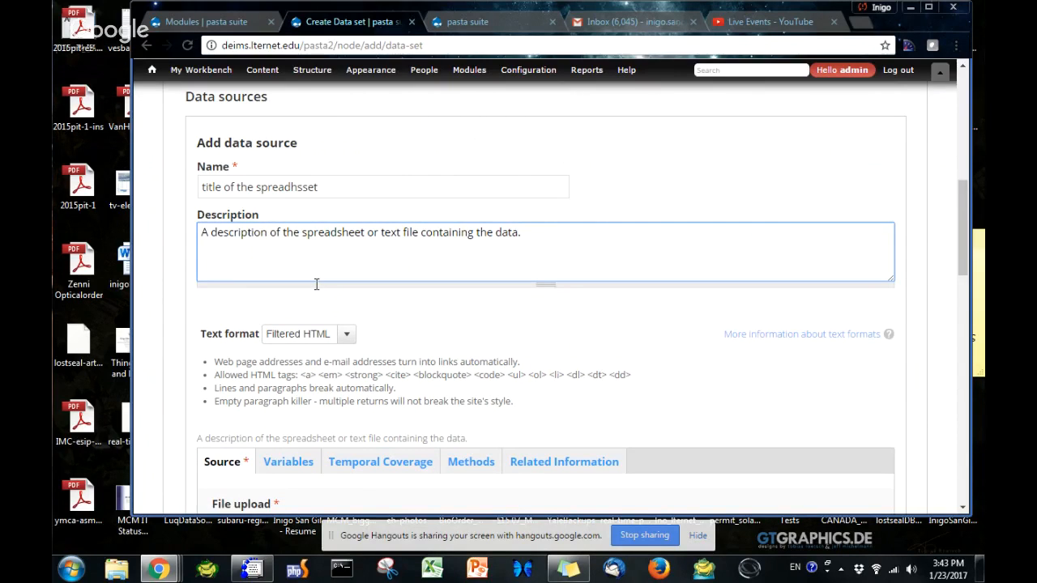
{"action": "left_click", "coordinate": [240, 403]}
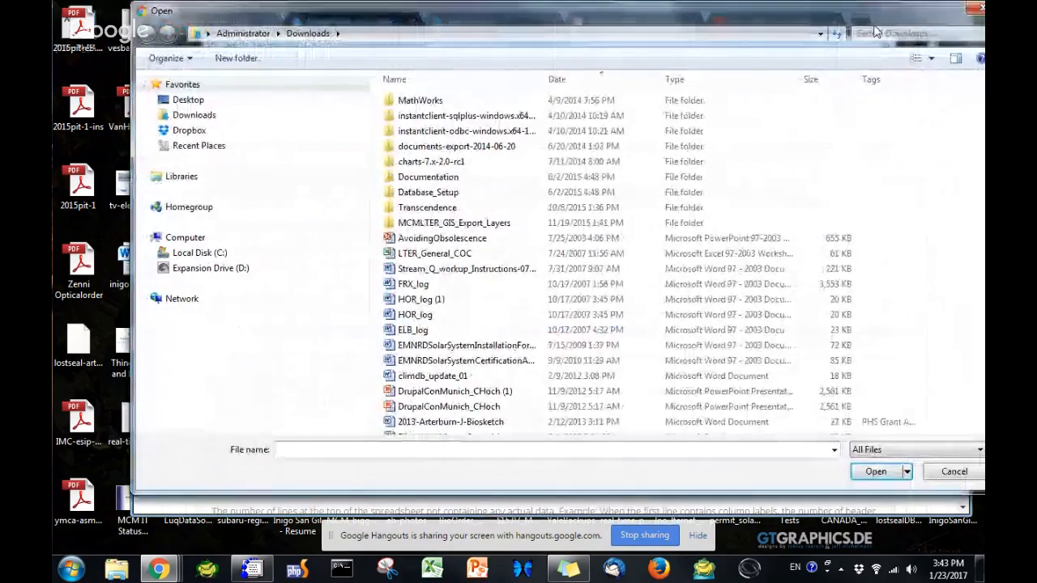
{"action": "left_click_drag", "start_coordinate": [869, 22], "coordinate": [816, 22]}
{"action": "left_click_drag", "start_coordinate": [941, 89], "coordinate": [962, 426]}
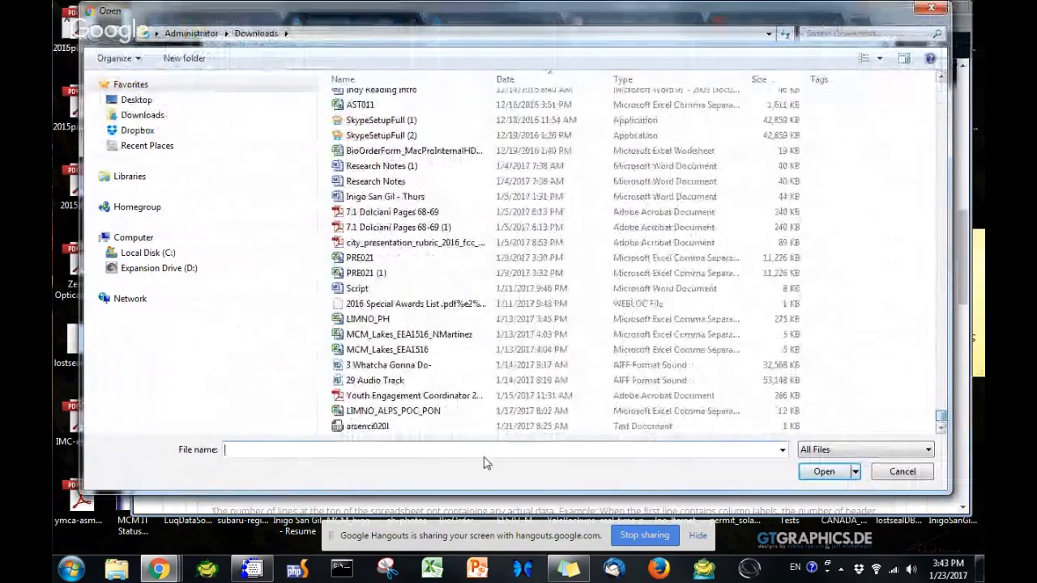
{"action": "left_click", "coordinate": [367, 427]}
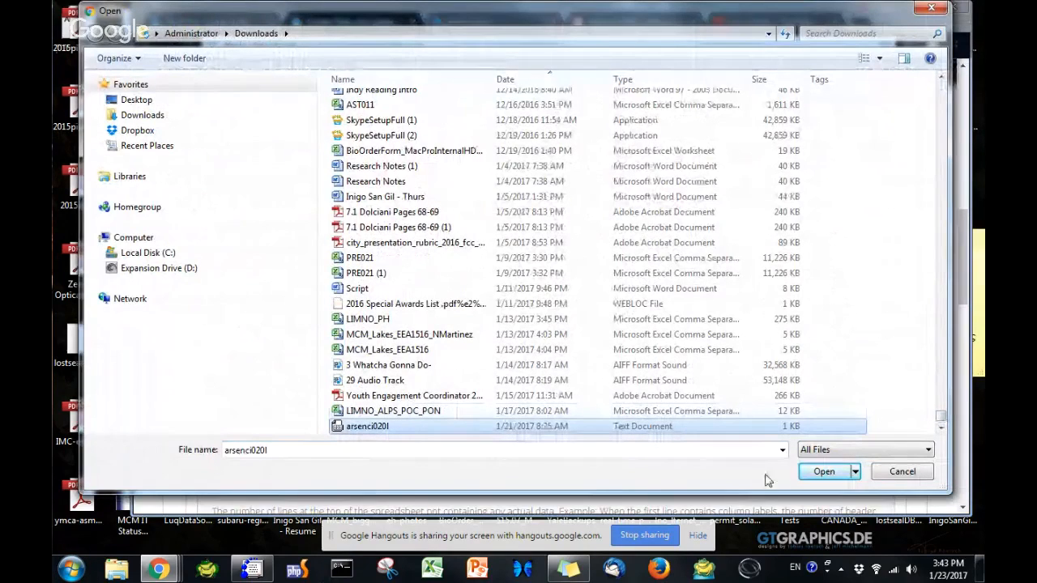
{"action": "left_click", "coordinate": [825, 472]}
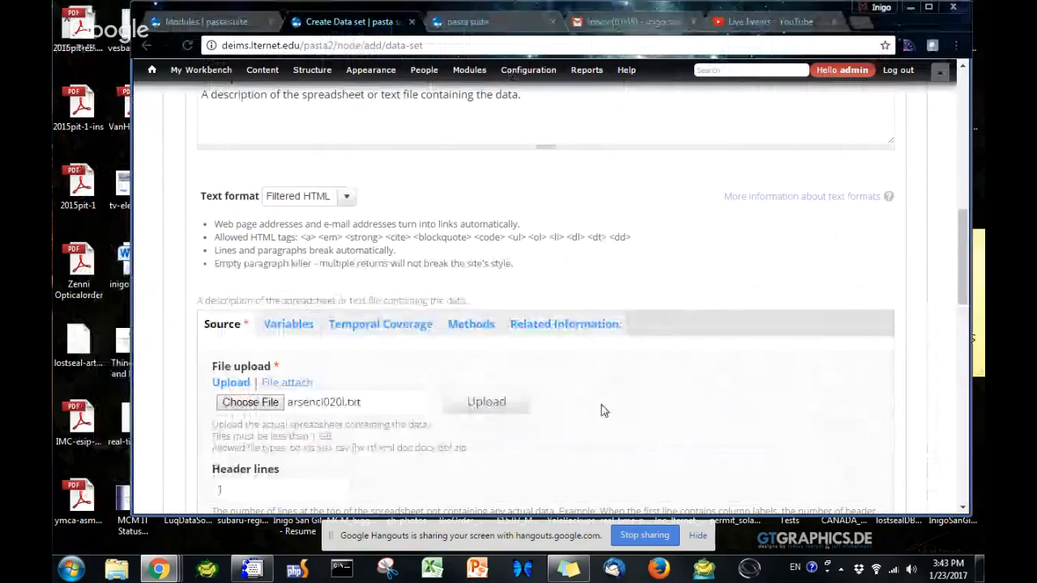
{"action": "left_click", "coordinate": [490, 405]}
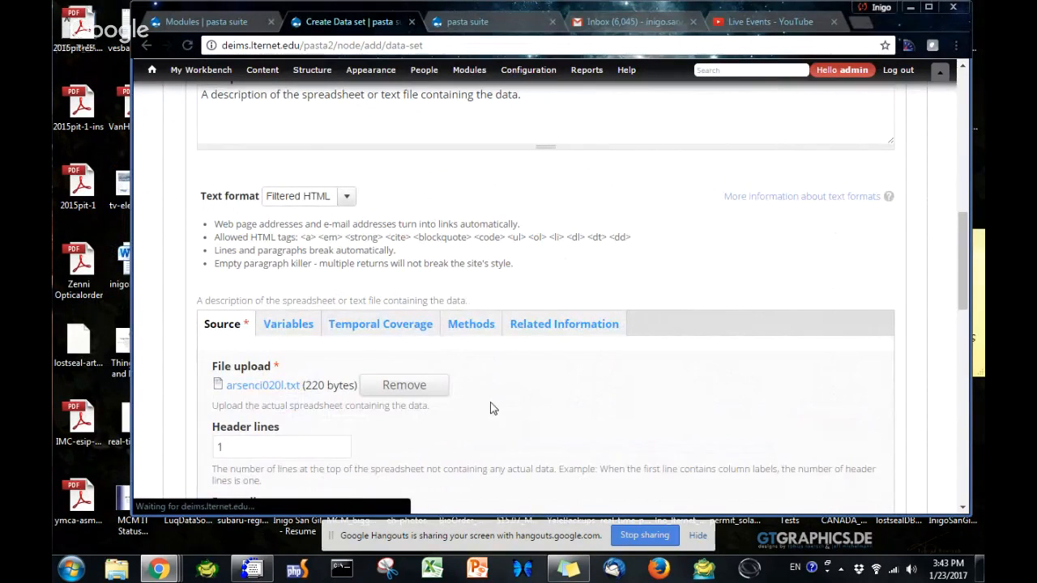
Parse the data source's uploaded file into variables
{"action": "left_click", "coordinate": [287, 326]}
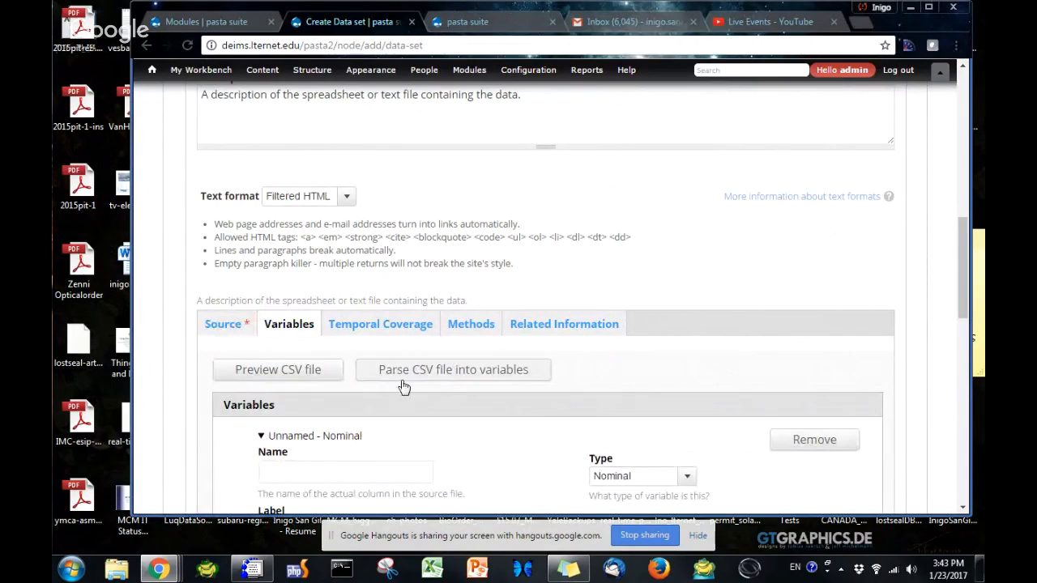
{"action": "left_click", "coordinate": [432, 373]}
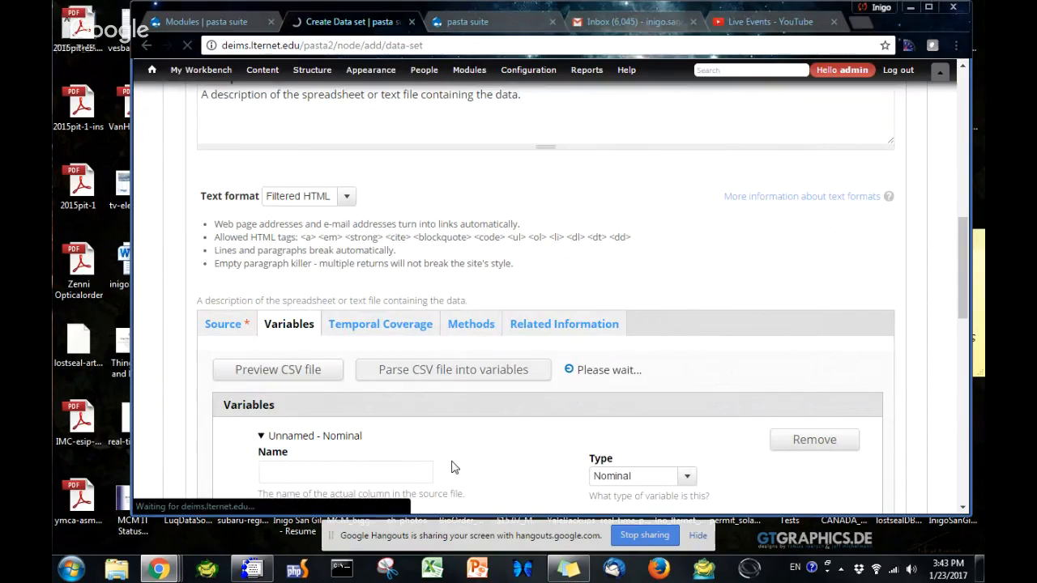
{"action": "scroll", "coordinate": [453, 467], "scroll_direction": "down", "scroll_amount": 2}
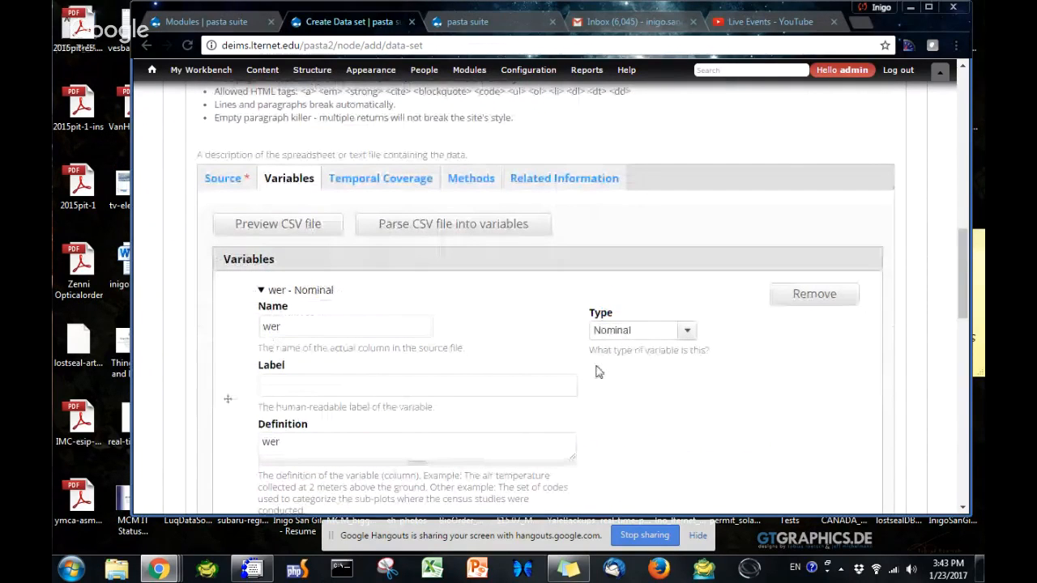
Set the wer variable's type to Physical quantity and its unit of measure to dimensionless
{"action": "left_click", "coordinate": [652, 334]}
{"action": "left_click", "coordinate": [649, 357]}
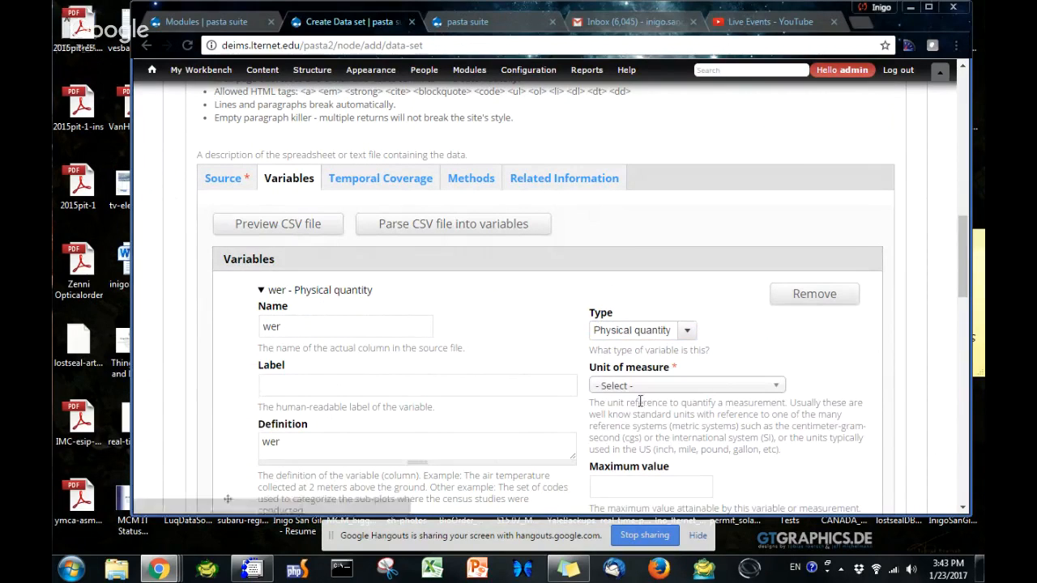
{"action": "left_click", "coordinate": [637, 388]}
{"action": "type", "text": "d"}
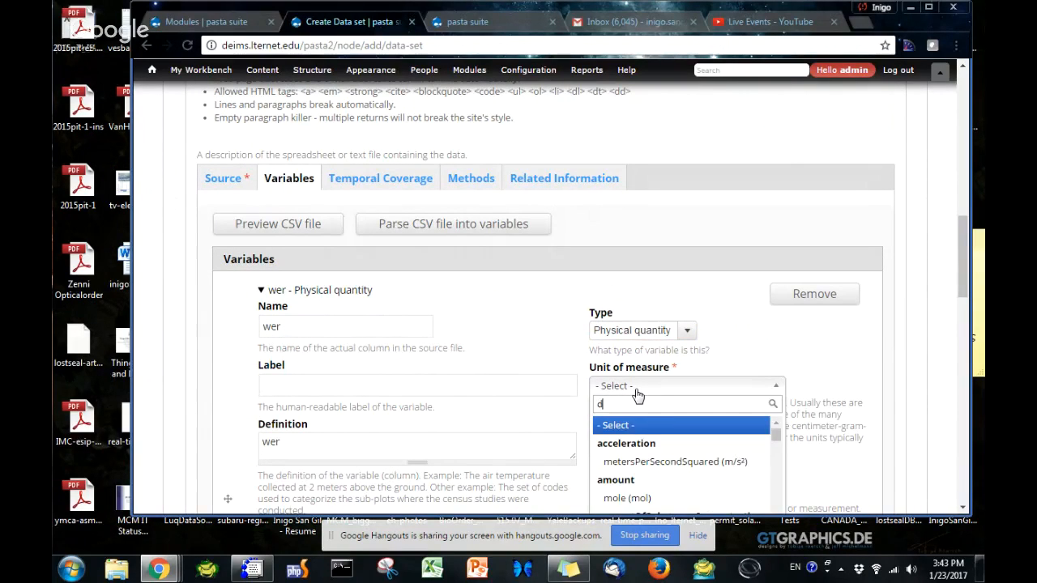
{"action": "type", "text": "im"}
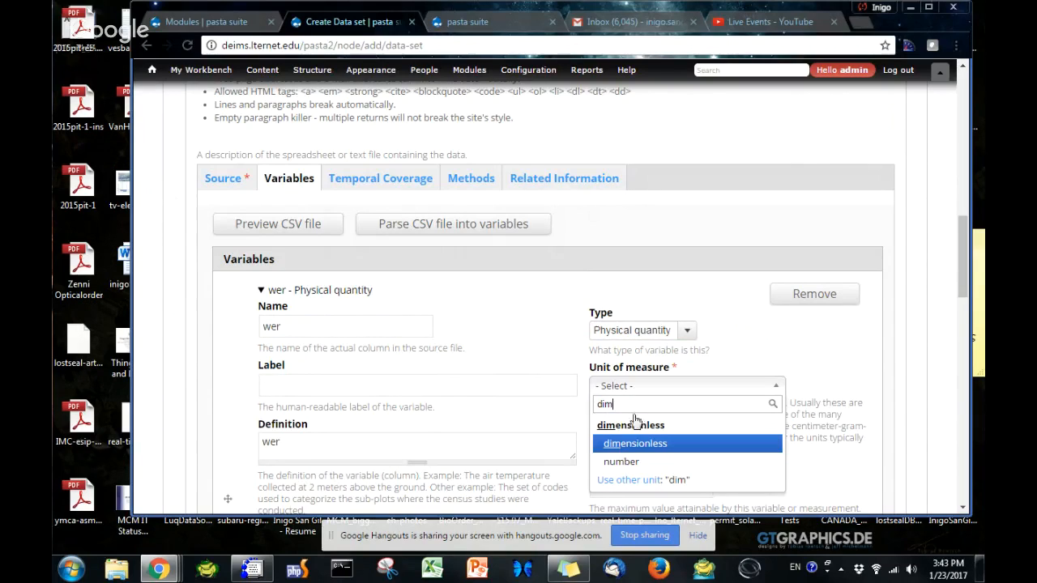
{"action": "left_click", "coordinate": [631, 444]}
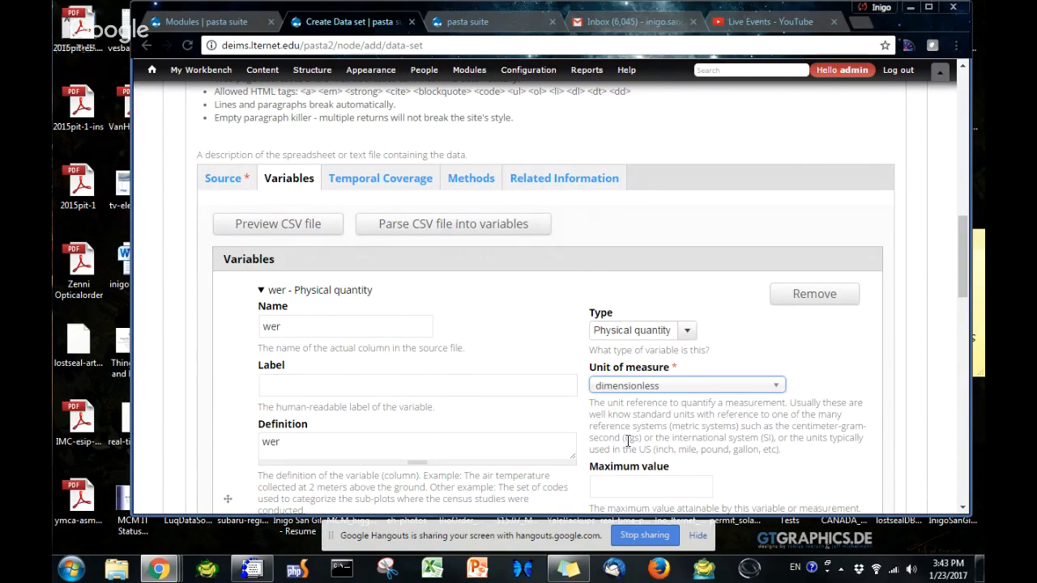
Save the data source with its status kept as Published
{"action": "scroll", "coordinate": [287, 410], "scroll_direction": "down", "scroll_amount": 10}
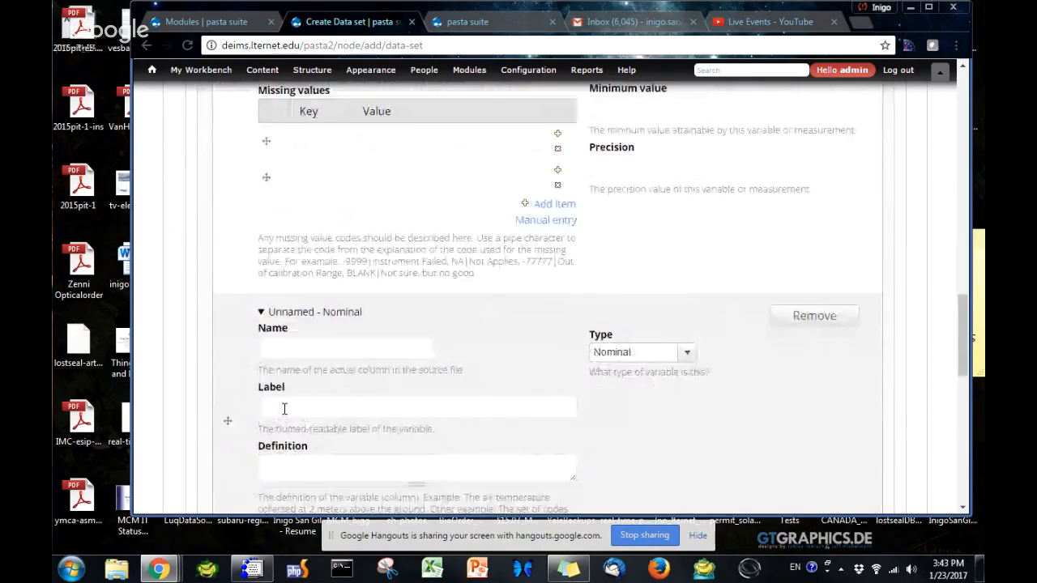
{"action": "scroll", "coordinate": [267, 429], "scroll_direction": "down", "scroll_amount": 3}
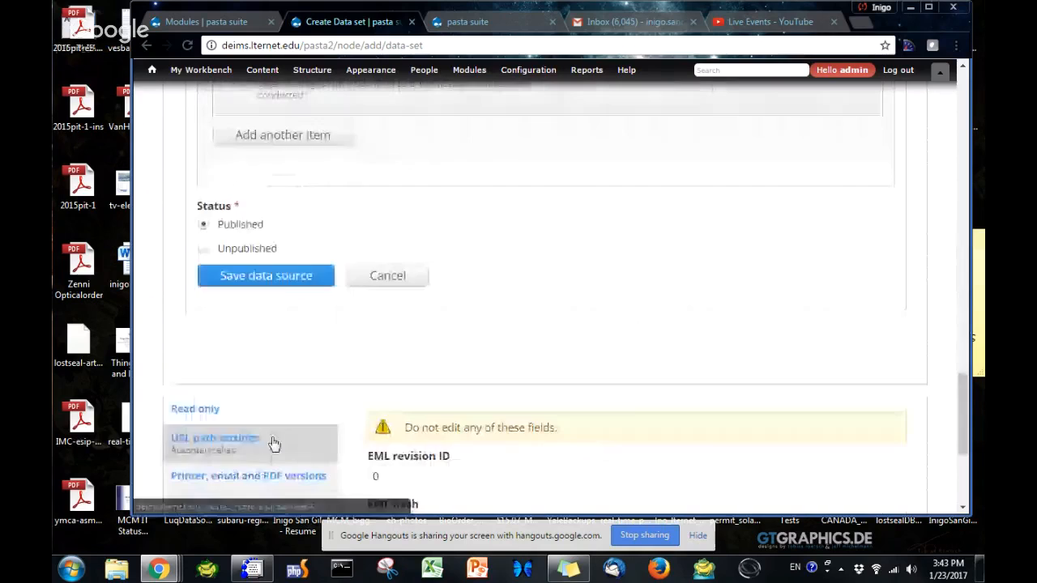
{"action": "left_click", "coordinate": [280, 276]}
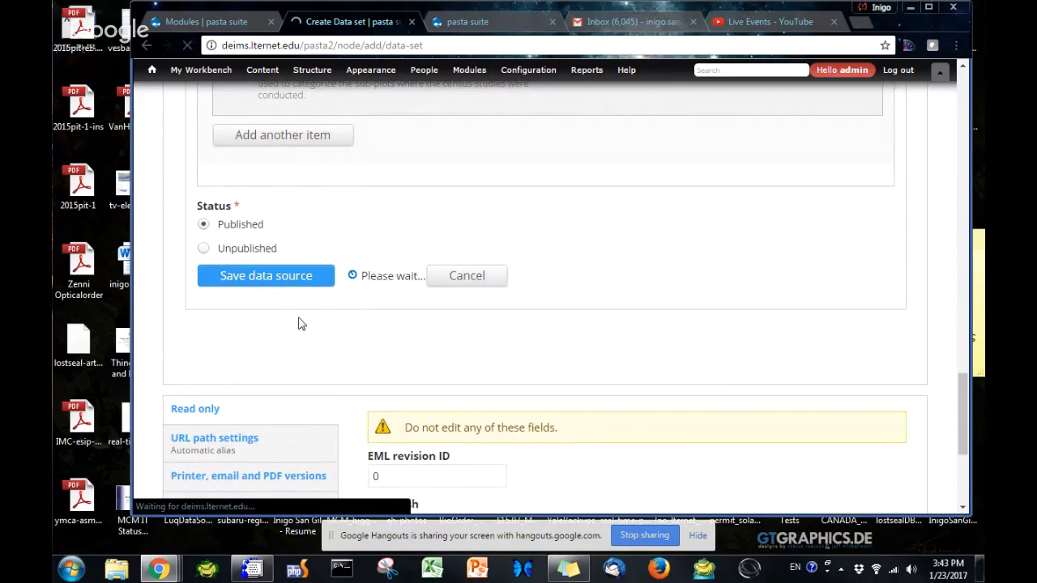
Review the data set's data sources, personnel and basic information before saving
{"action": "scroll", "coordinate": [347, 330], "scroll_direction": "up", "scroll_amount": 5}
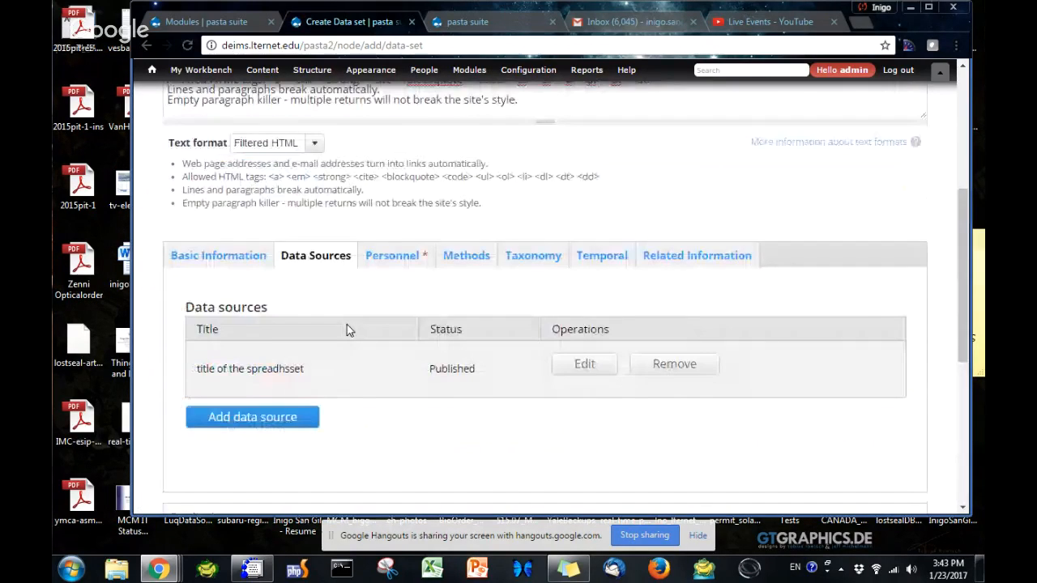
{"action": "scroll", "coordinate": [347, 325], "scroll_direction": "up", "scroll_amount": 2}
{"action": "scroll", "coordinate": [347, 324], "scroll_direction": "down", "scroll_amount": 2}
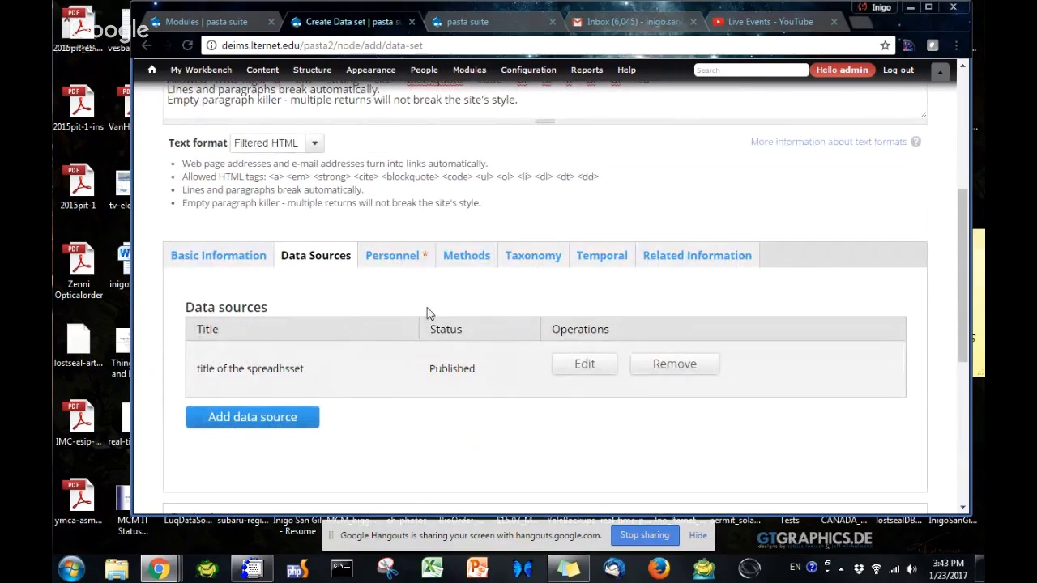
{"action": "left_click", "coordinate": [396, 259]}
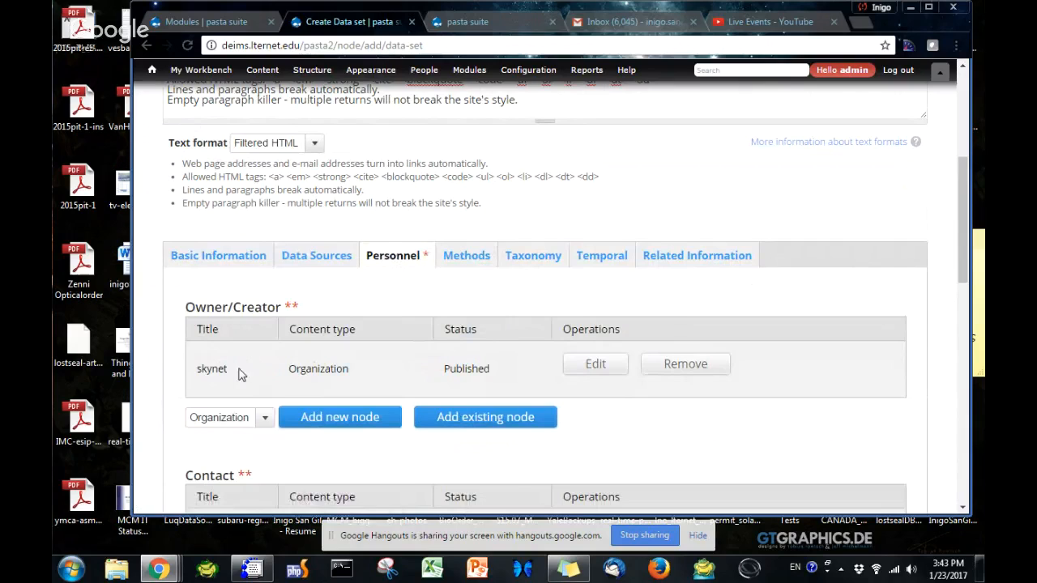
{"action": "left_click", "coordinate": [217, 258]}
{"action": "scroll", "coordinate": [255, 249], "scroll_direction": "up", "scroll_amount": 3}
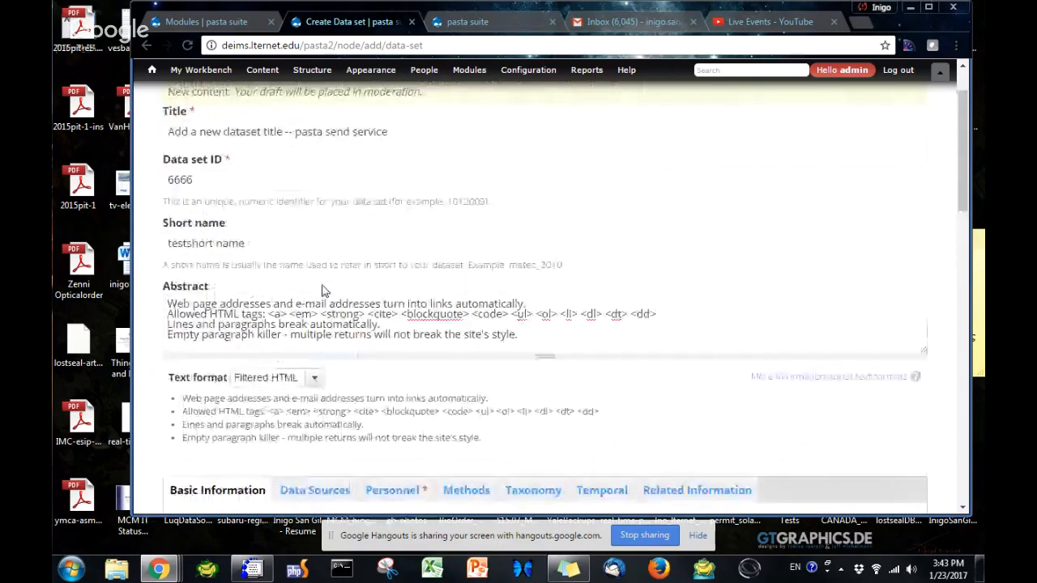
Set the data set's moderation state to Published and save the data set
{"action": "scroll", "coordinate": [322, 287], "scroll_direction": "down", "scroll_amount": 10}
{"action": "scroll", "coordinate": [322, 285], "scroll_direction": "down", "scroll_amount": 3}
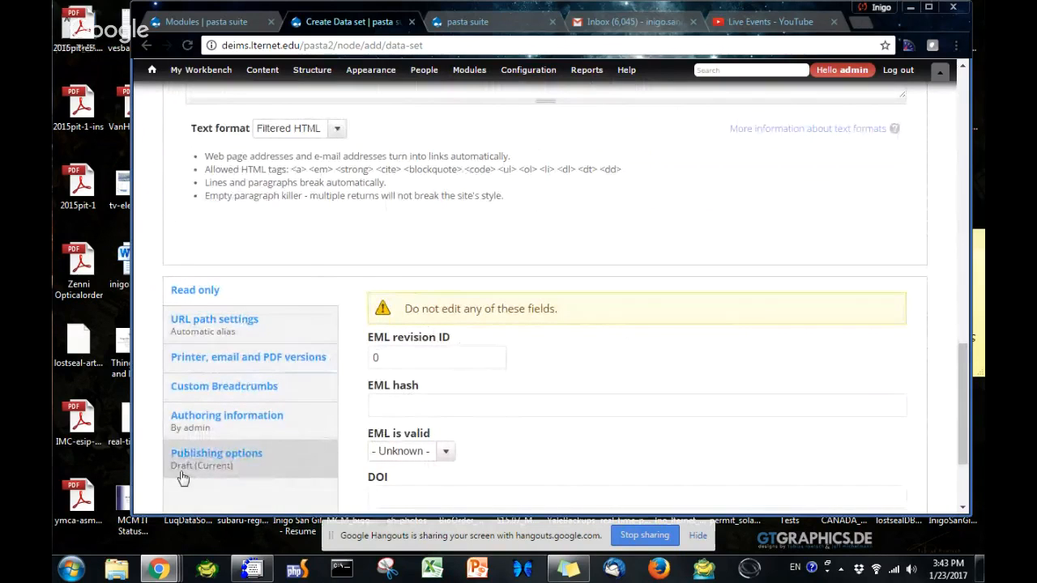
{"action": "scroll", "coordinate": [181, 475], "scroll_direction": "down", "scroll_amount": 1}
{"action": "left_click", "coordinate": [208, 383]}
{"action": "left_click", "coordinate": [395, 379]}
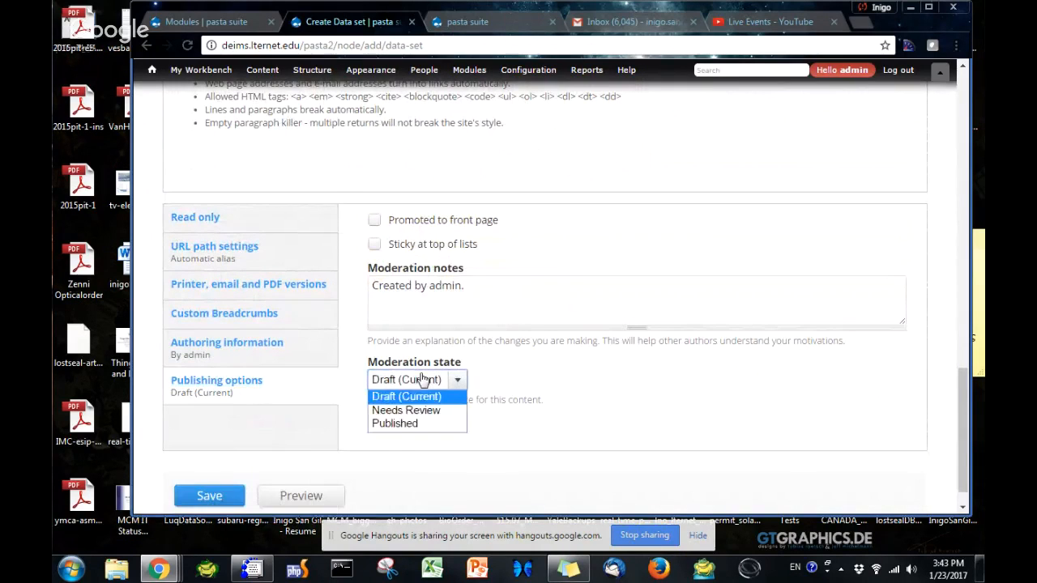
{"action": "left_click", "coordinate": [402, 424]}
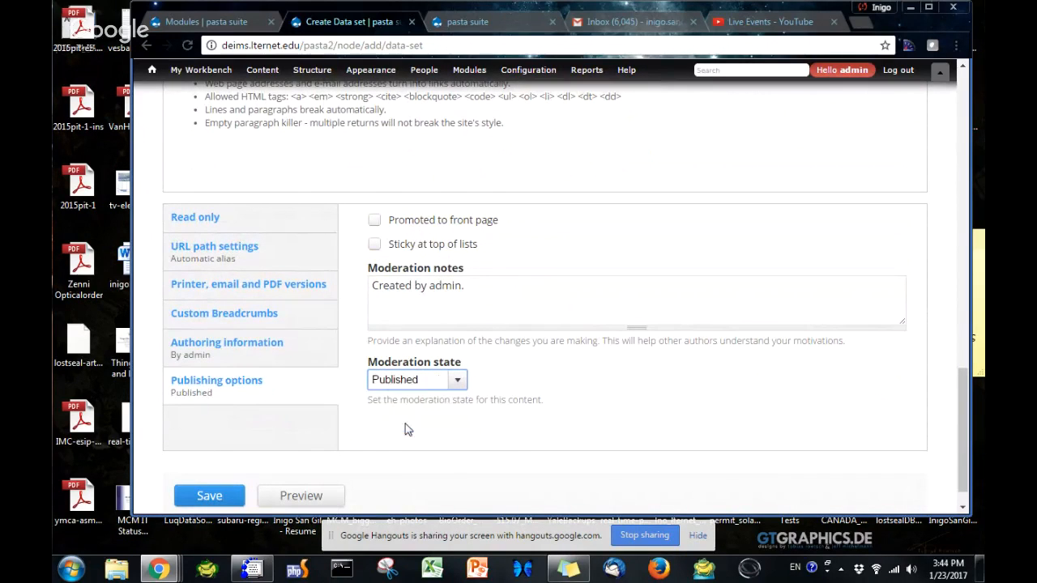
{"action": "left_click", "coordinate": [209, 501]}
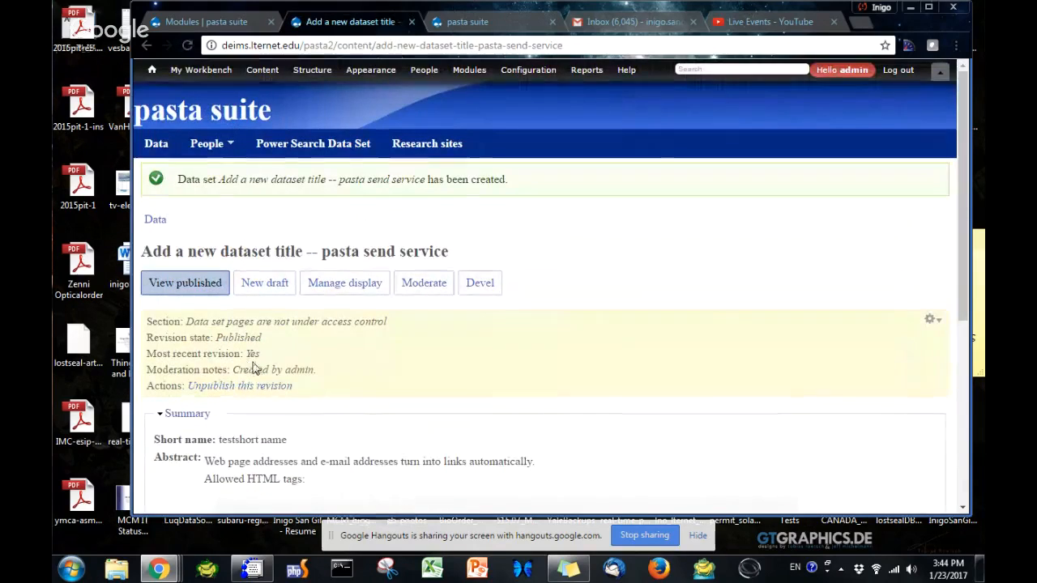
Open the saved data set's EML document and examine the data set and revision number in its packageId
{"action": "scroll", "coordinate": [254, 368], "scroll_direction": "down", "scroll_amount": 3}
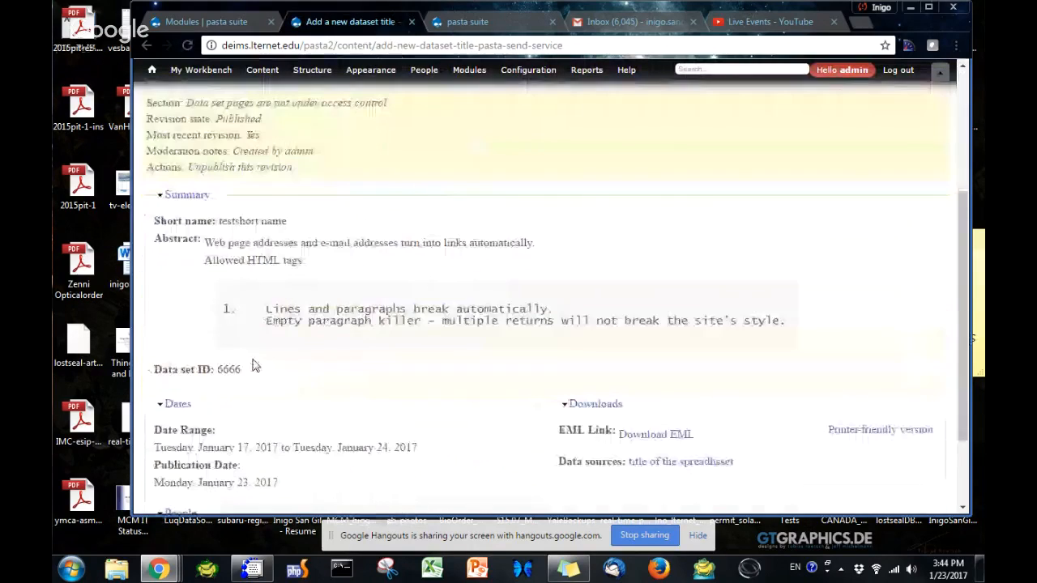
{"action": "left_click", "coordinate": [667, 438]}
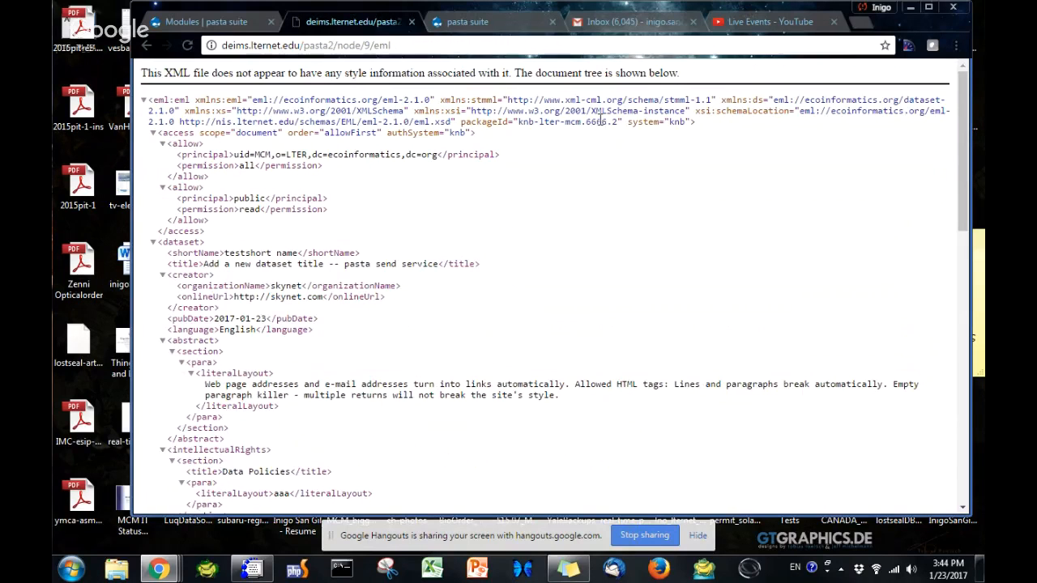
{"action": "left_click_drag", "start_coordinate": [581, 122], "coordinate": [617, 123]}
{"action": "left_click", "coordinate": [615, 124]}
{"action": "double_click", "coordinate": [594, 122]}
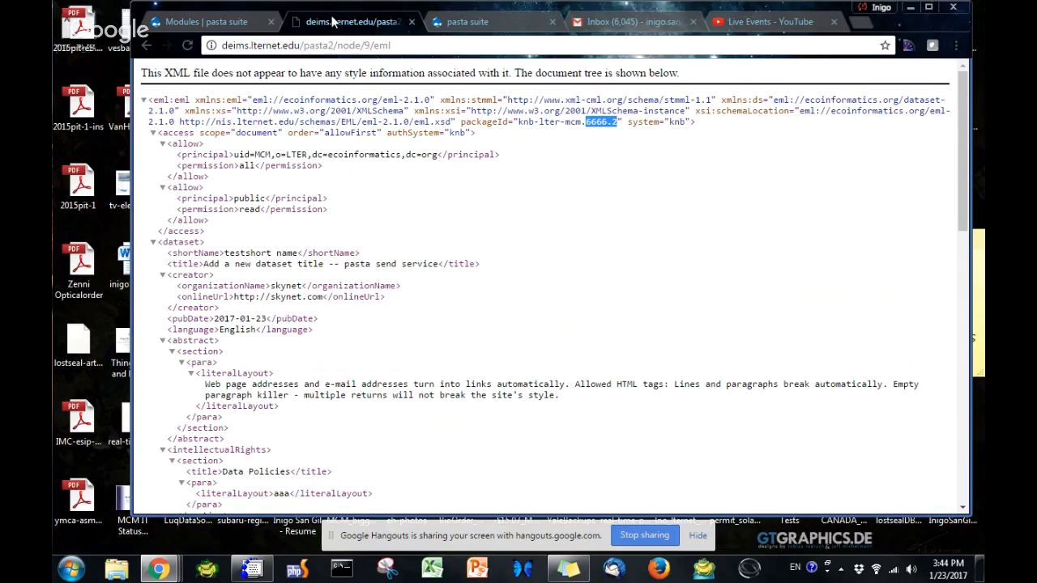
Return from the EML document to the data set page and open the administration list of data sets
{"action": "left_click", "coordinate": [206, 22]}
{"action": "left_click", "coordinate": [349, 22]}
{"action": "left_click", "coordinate": [148, 46]}
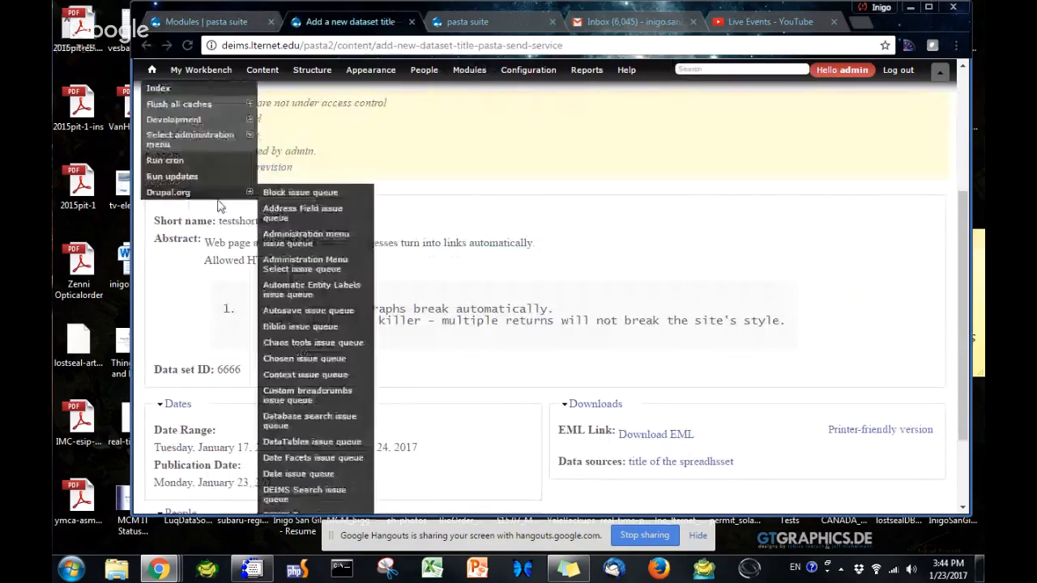
{"action": "left_click", "coordinate": [259, 105]}
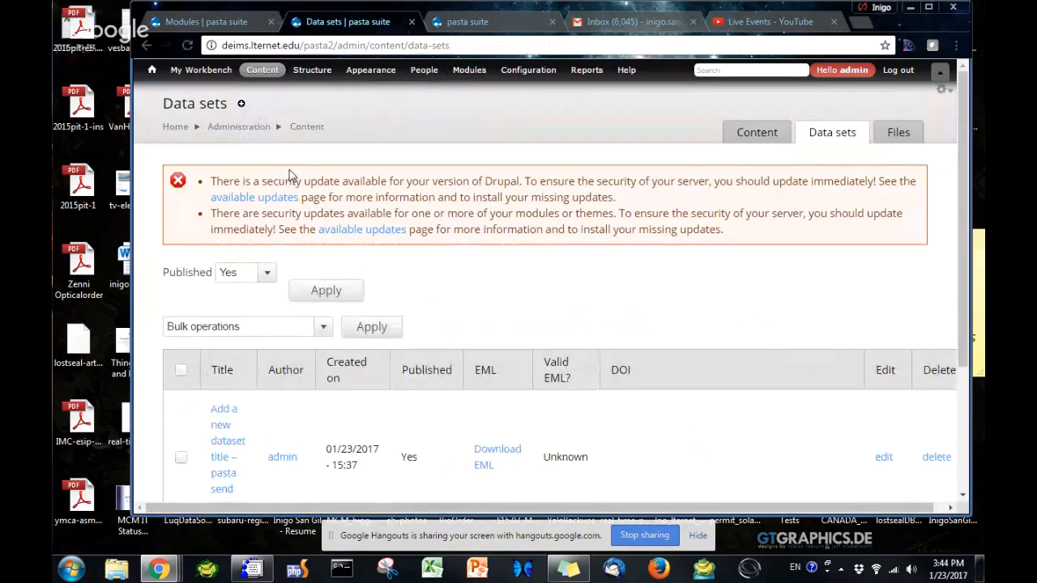
Examine the new data set's creation time and DOI entry in the list, then glance at the portal's knb-lter-mcm package list
{"action": "scroll", "coordinate": [285, 175], "scroll_direction": "down", "scroll_amount": 3}
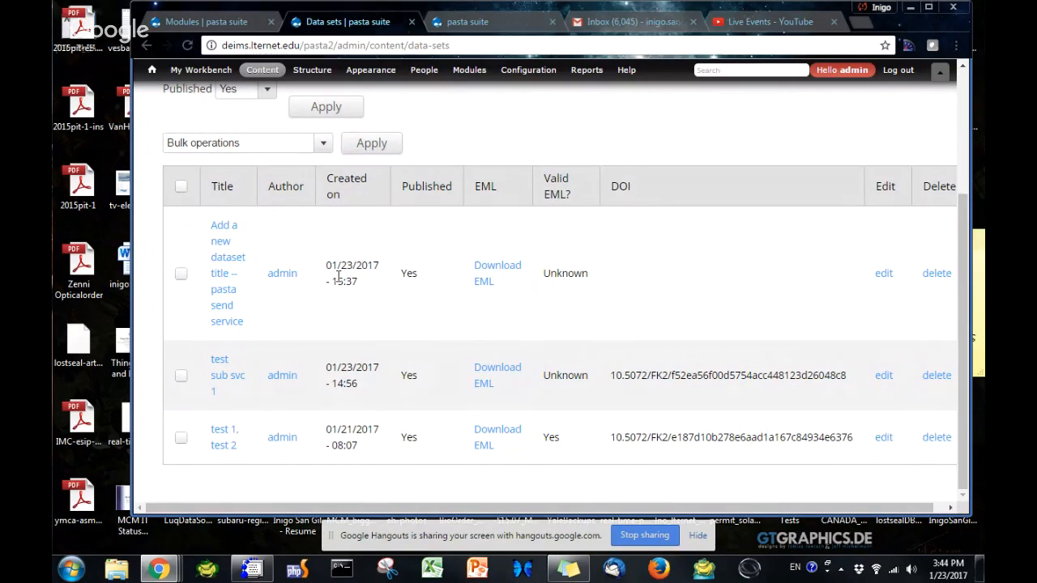
{"action": "left_click_drag", "start_coordinate": [363, 283], "coordinate": [332, 282]}
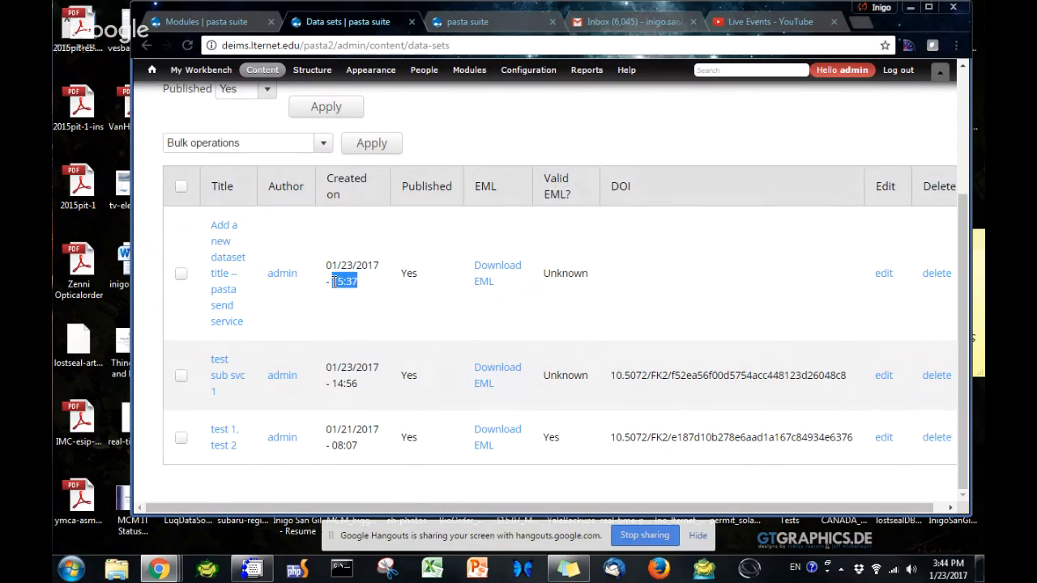
{"action": "left_click", "coordinate": [629, 276]}
{"action": "left_click_drag", "start_coordinate": [1036, 81], "coordinate": [464, 45]}
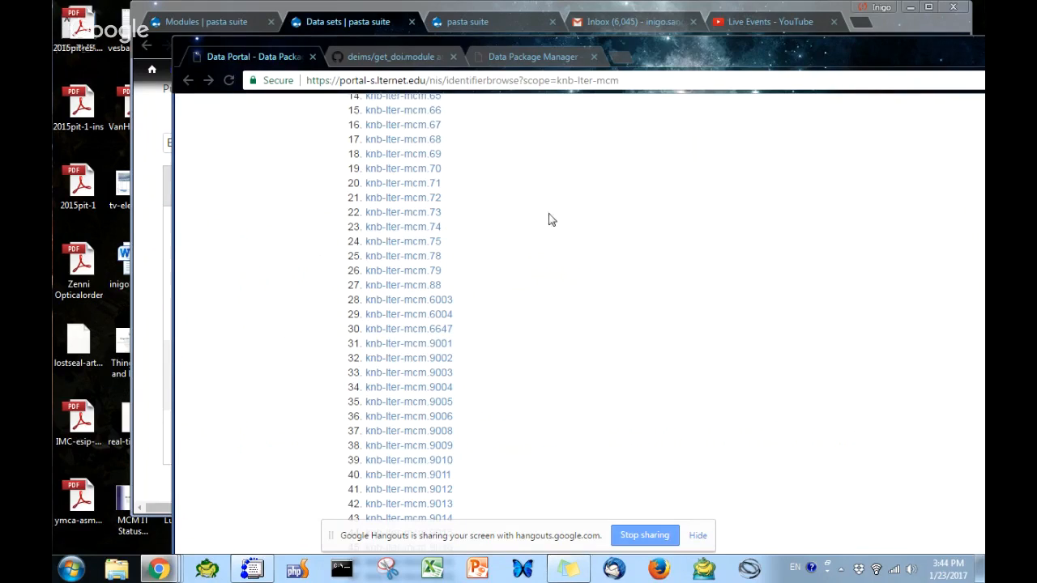
{"action": "left_click_drag", "start_coordinate": [694, 50], "coordinate": [984, 75]}
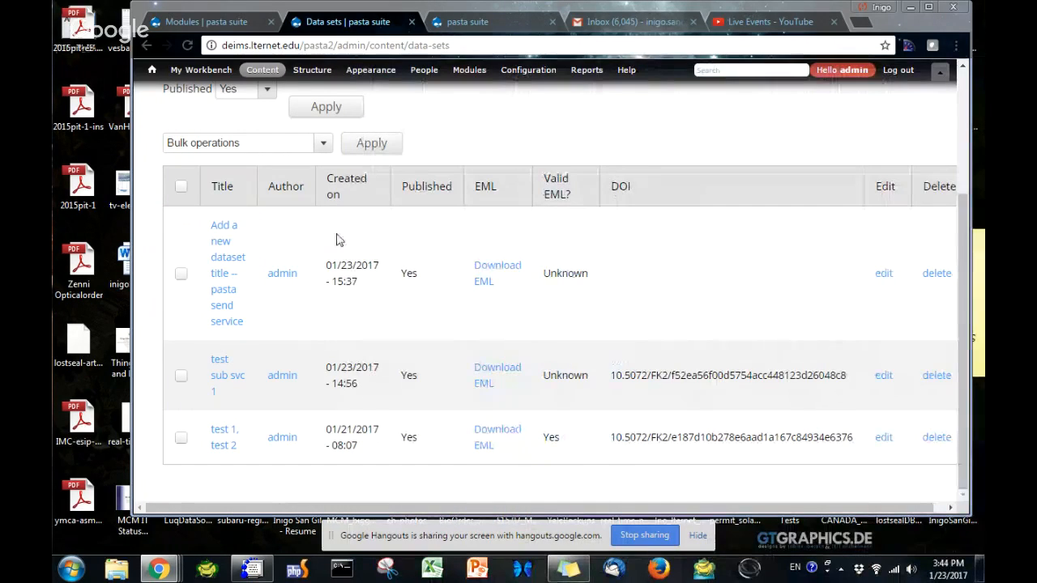
Run the Send Dataset to PASTA bulk operation on the "Add a new dataset title -- pasta send service" data set and confirm it
{"action": "left_click", "coordinate": [181, 276]}
{"action": "left_click", "coordinate": [235, 144]}
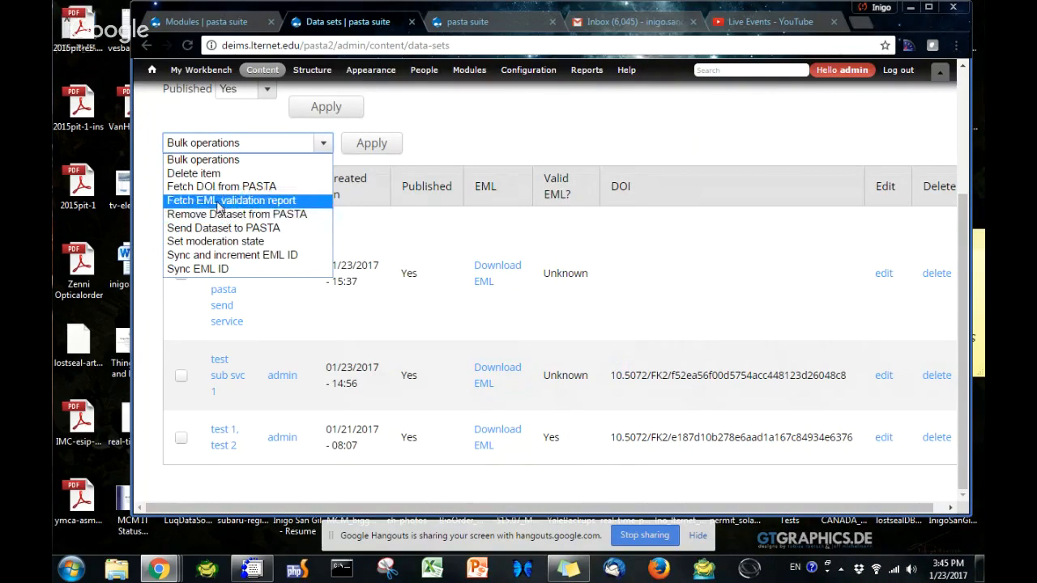
{"action": "left_click", "coordinate": [221, 231]}
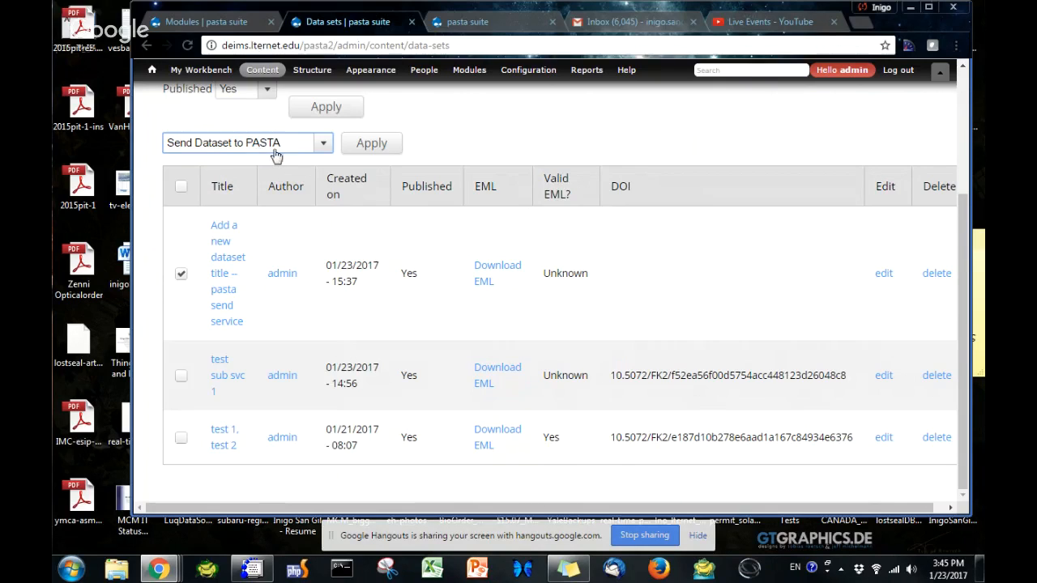
{"action": "left_click", "coordinate": [366, 143]}
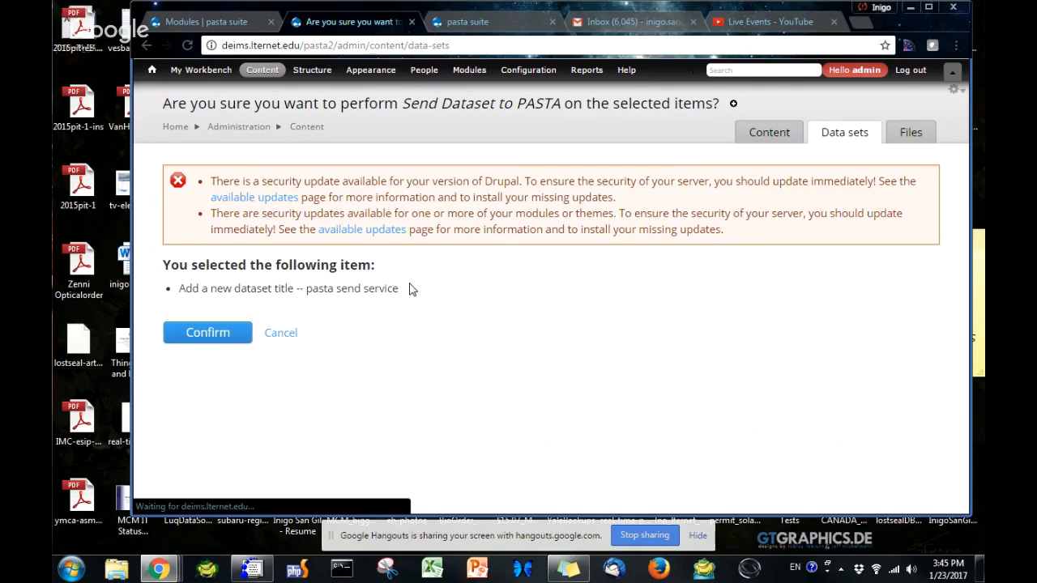
{"action": "key", "text": "Return"}
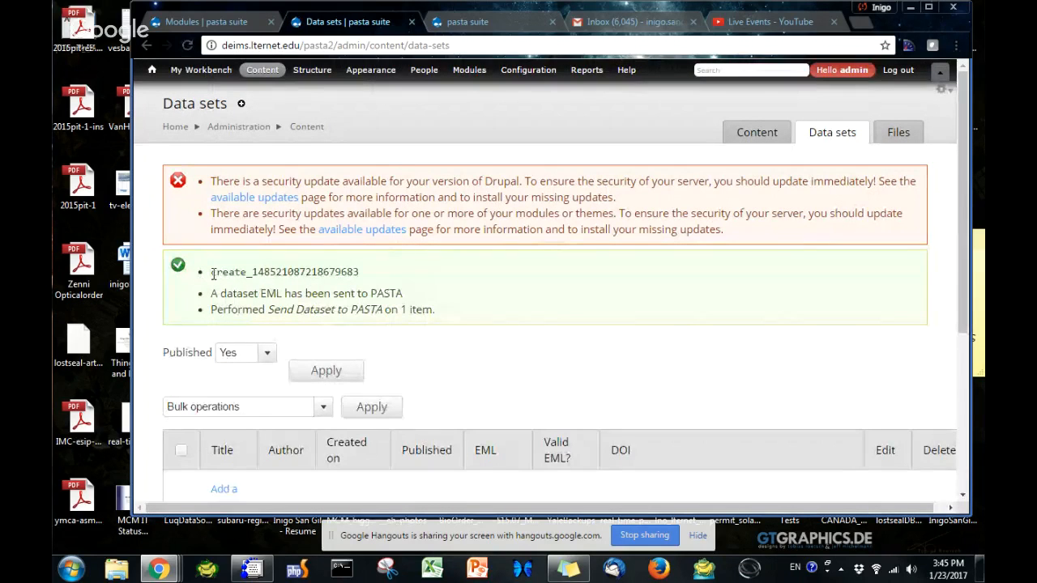
Examine the PASTA transaction identifier and the status messages for the send operation above the data set list
{"action": "left_click_drag", "start_coordinate": [212, 272], "coordinate": [361, 274]}
{"action": "scroll", "coordinate": [247, 327], "scroll_direction": "down", "scroll_amount": 1}
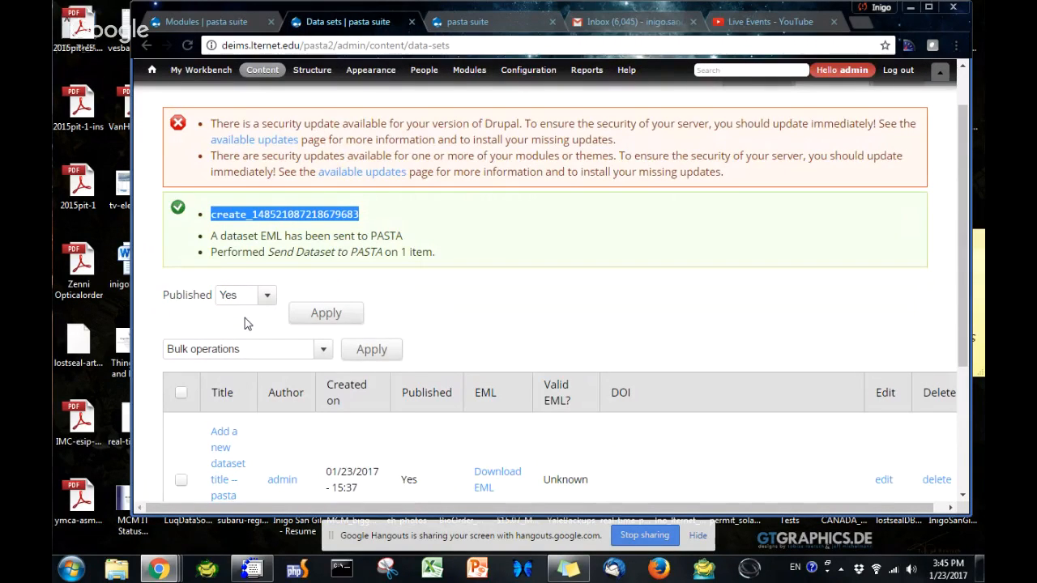
{"action": "scroll", "coordinate": [247, 324], "scroll_direction": "down", "scroll_amount": 1}
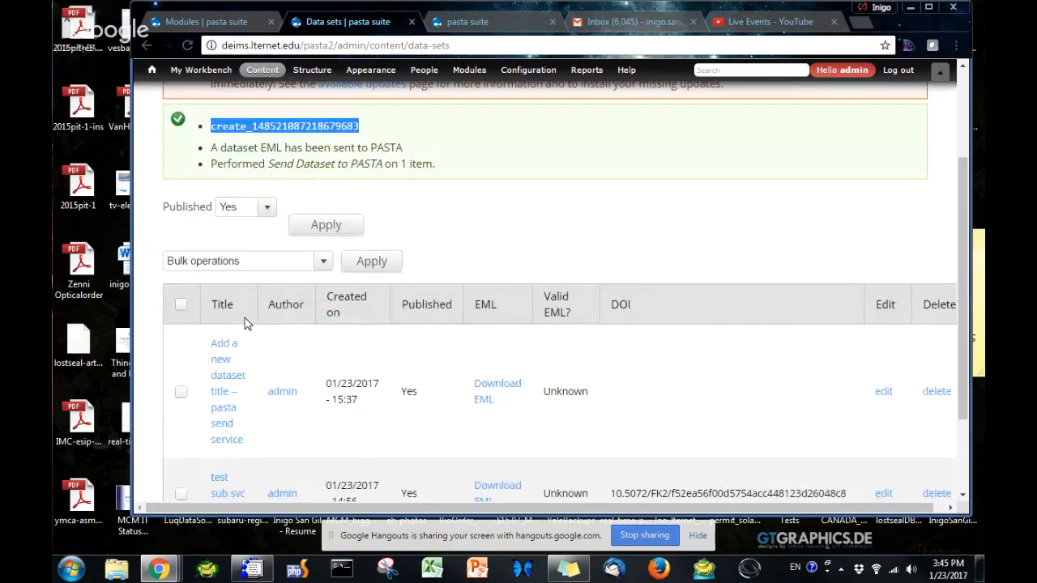
{"action": "double_click", "coordinate": [239, 148]}
{"action": "scroll", "coordinate": [296, 154], "scroll_direction": "down", "scroll_amount": 1}
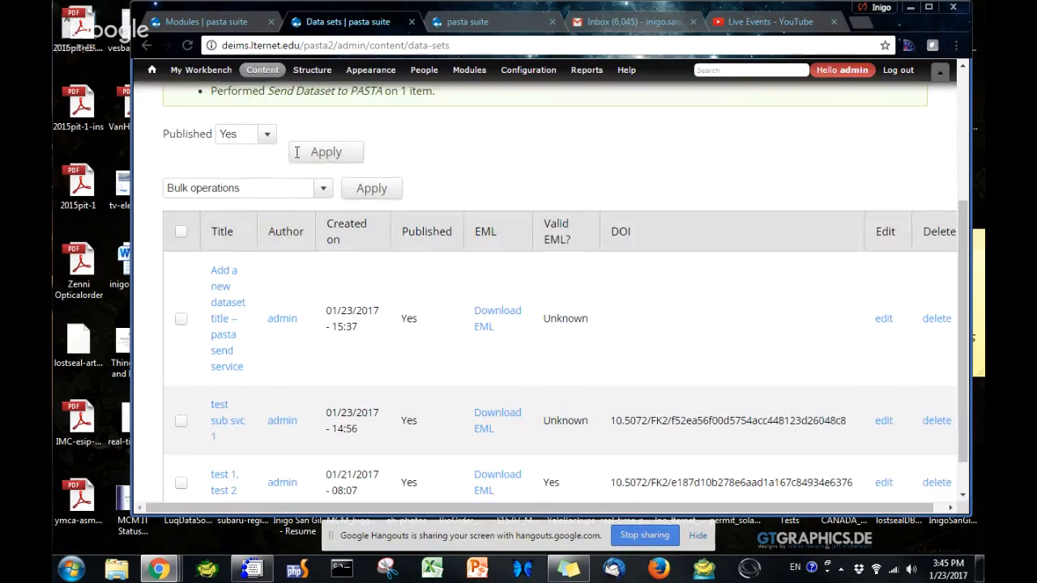
Switch to the LTER Data Portal window, reload the knb-lter-mcm package list and open the package knb-lter-mcm.6666
{"action": "mouse_move", "coordinate": [343, 125]}
{"action": "left_click_drag", "start_coordinate": [984, 73], "coordinate": [710, 89]}
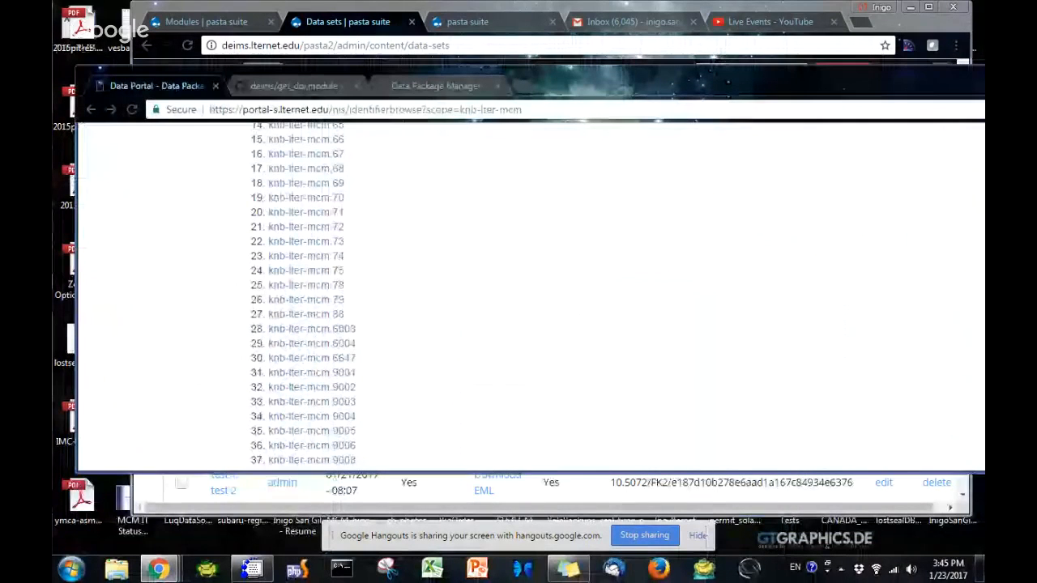
{"action": "left_click_drag", "start_coordinate": [984, 225], "coordinate": [871, 235]}
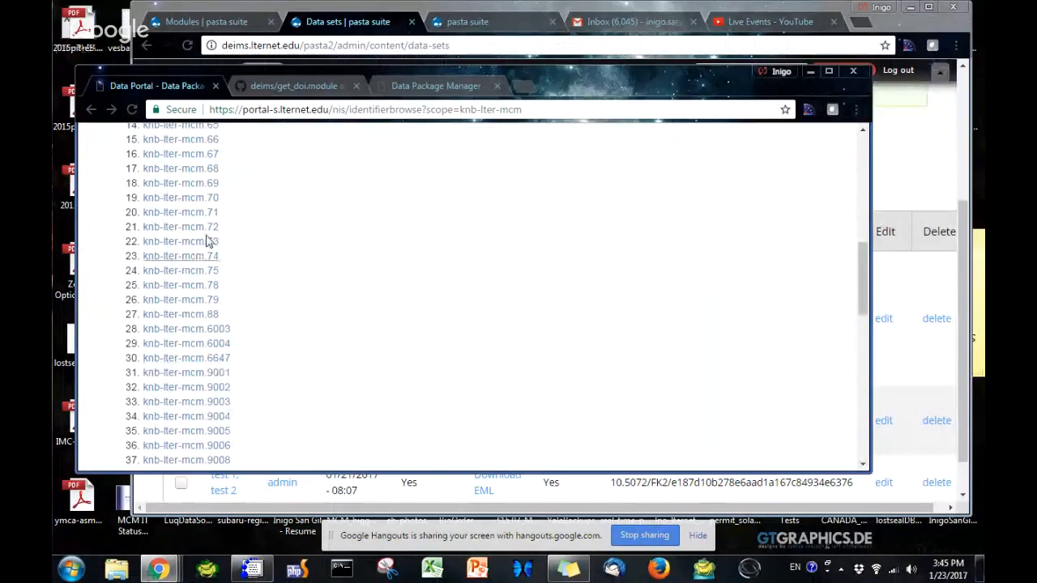
{"action": "left_click", "coordinate": [135, 111]}
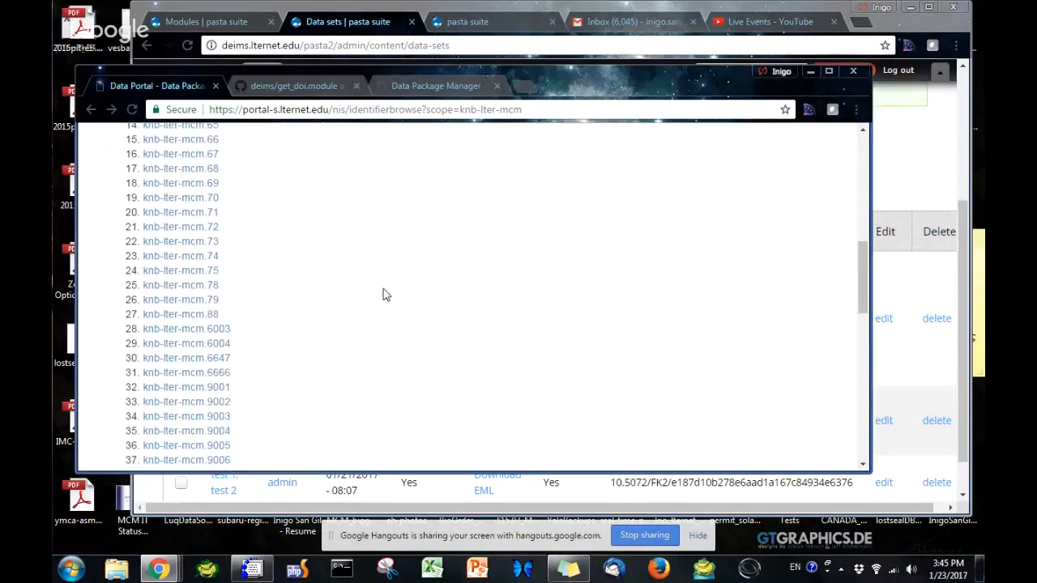
{"action": "left_click", "coordinate": [221, 375]}
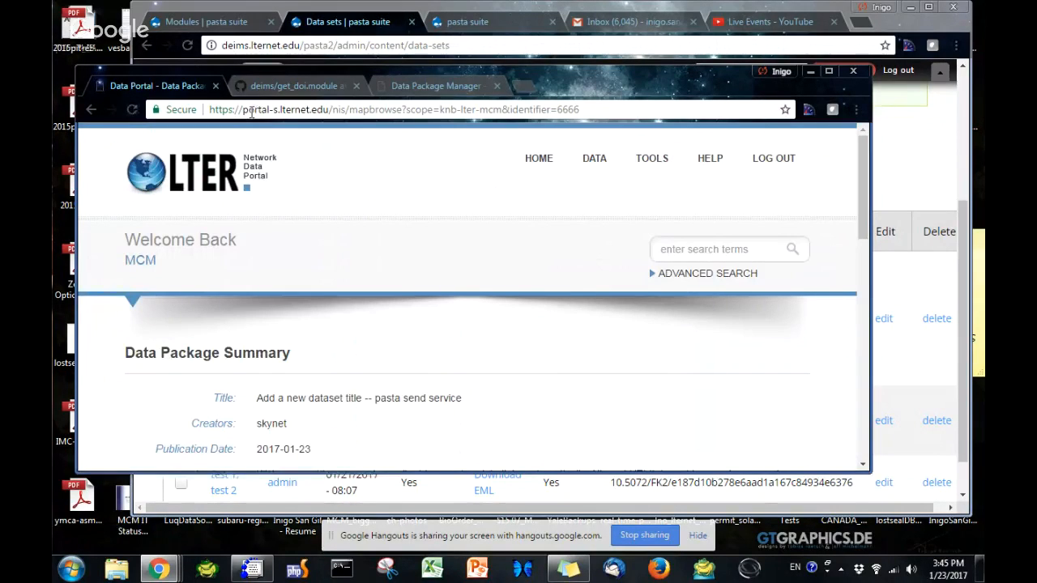
Examine the portal address and the title, creator and abstract in the package's Data Package Summary
{"action": "left_click_drag", "start_coordinate": [249, 112], "coordinate": [295, 127]}
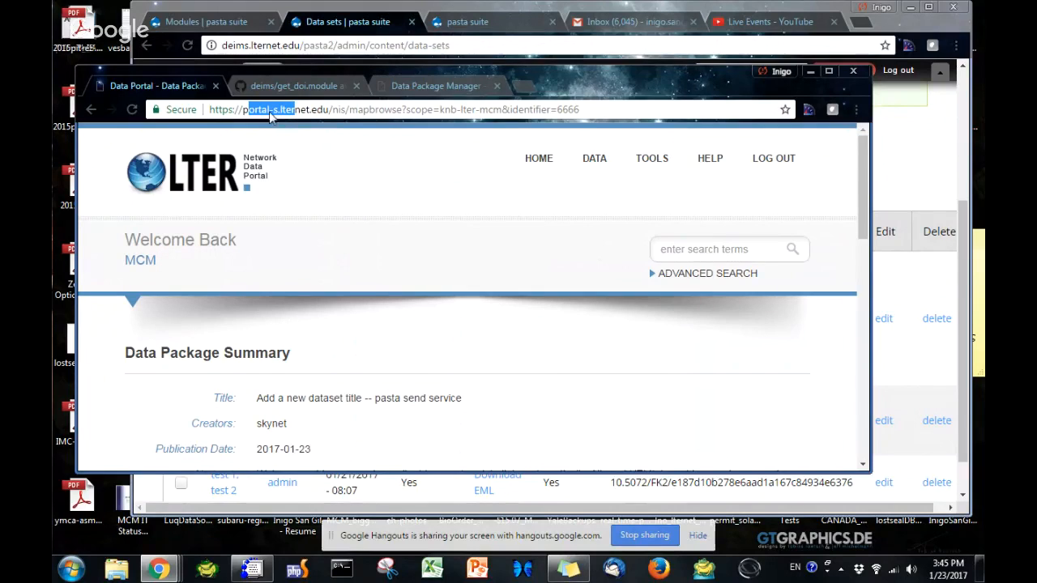
{"action": "scroll", "coordinate": [308, 281], "scroll_direction": "down", "scroll_amount": 2}
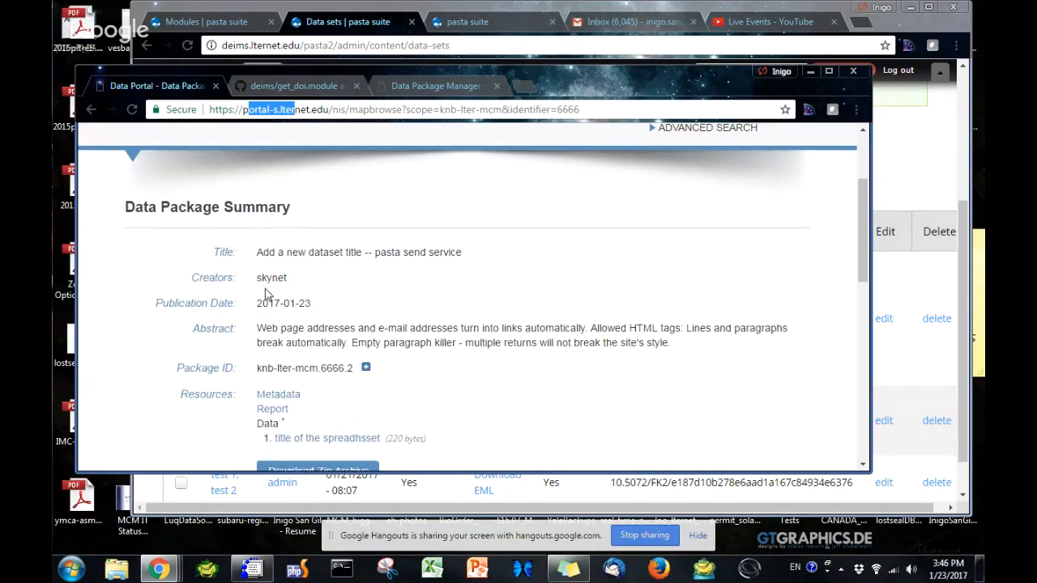
{"action": "left_click_drag", "start_coordinate": [258, 279], "coordinate": [295, 279]}
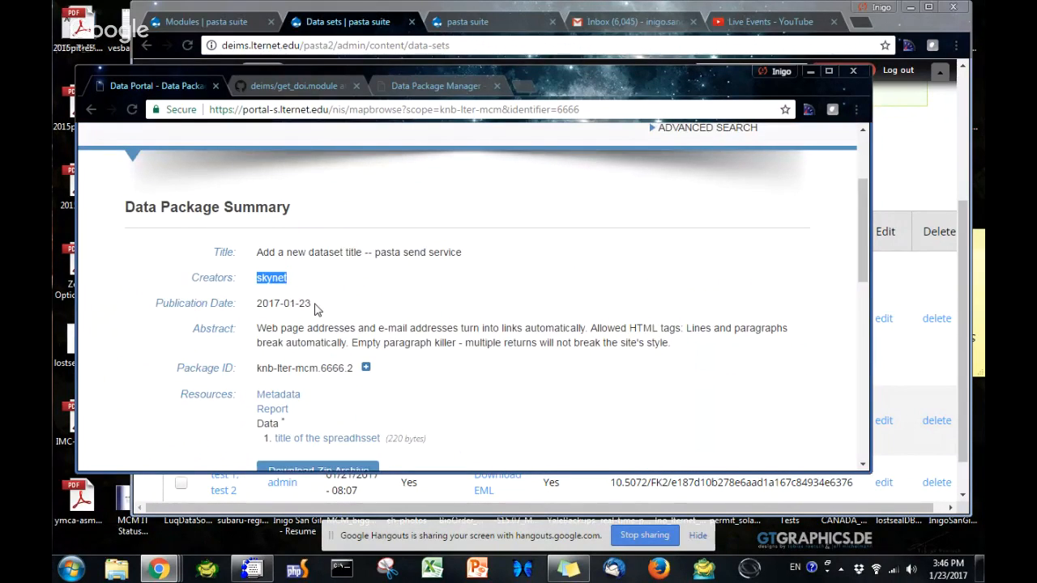
{"action": "scroll", "coordinate": [316, 309], "scroll_direction": "down", "scroll_amount": 3}
{"action": "scroll", "coordinate": [316, 309], "scroll_direction": "up", "scroll_amount": 2}
{"action": "left_click_drag", "start_coordinate": [258, 179], "coordinate": [463, 180]}
{"action": "left_click", "coordinate": [474, 272]}
{"action": "left_click_drag", "start_coordinate": [473, 272], "coordinate": [285, 272]}
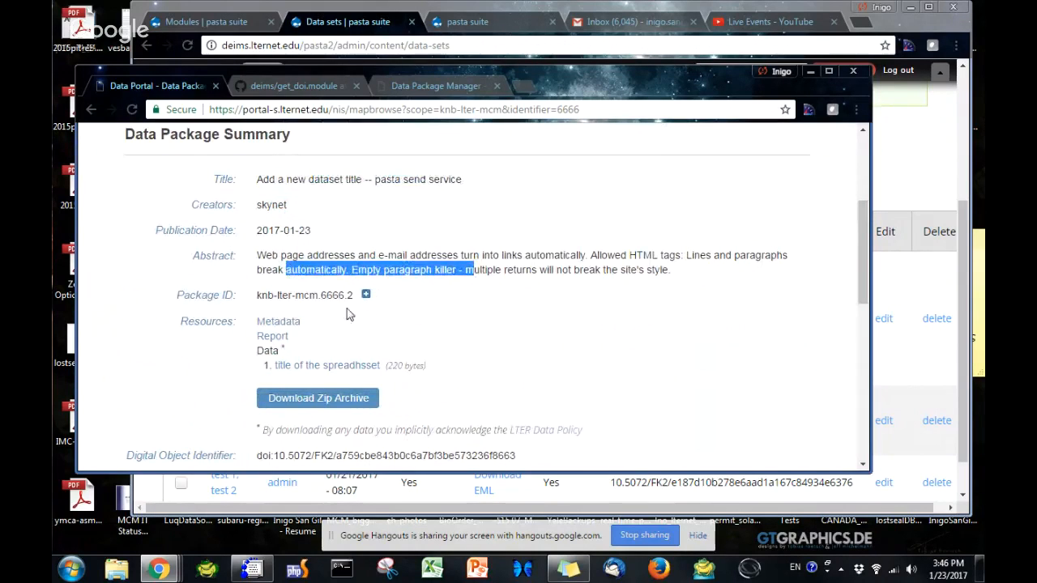
Check the package's data resources and its Digital Object Identifier in the Data Package Summary
{"action": "scroll", "coordinate": [346, 233], "scroll_direction": "down", "scroll_amount": 1}
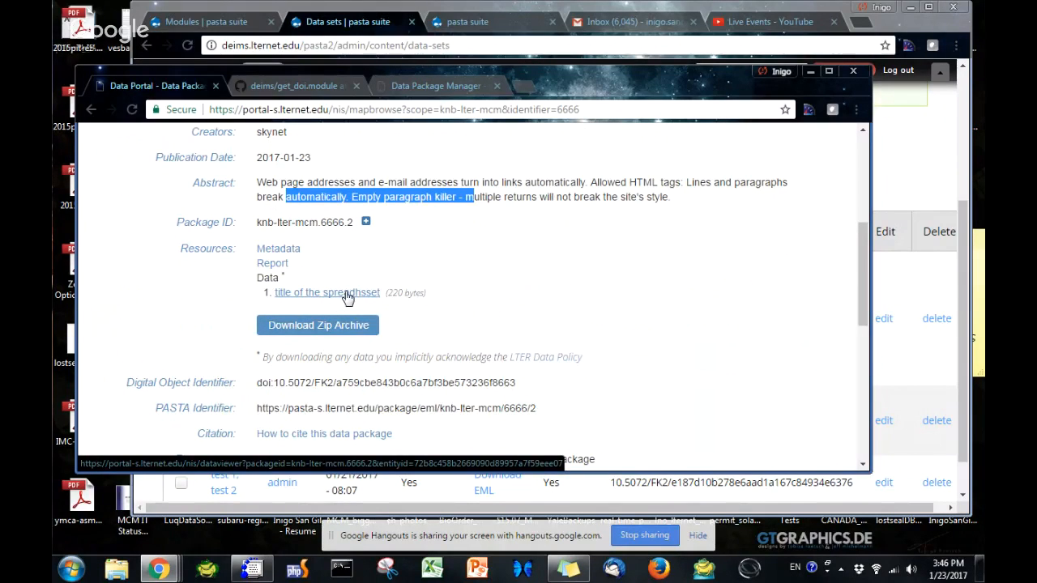
{"action": "scroll", "coordinate": [374, 309], "scroll_direction": "down", "scroll_amount": 1}
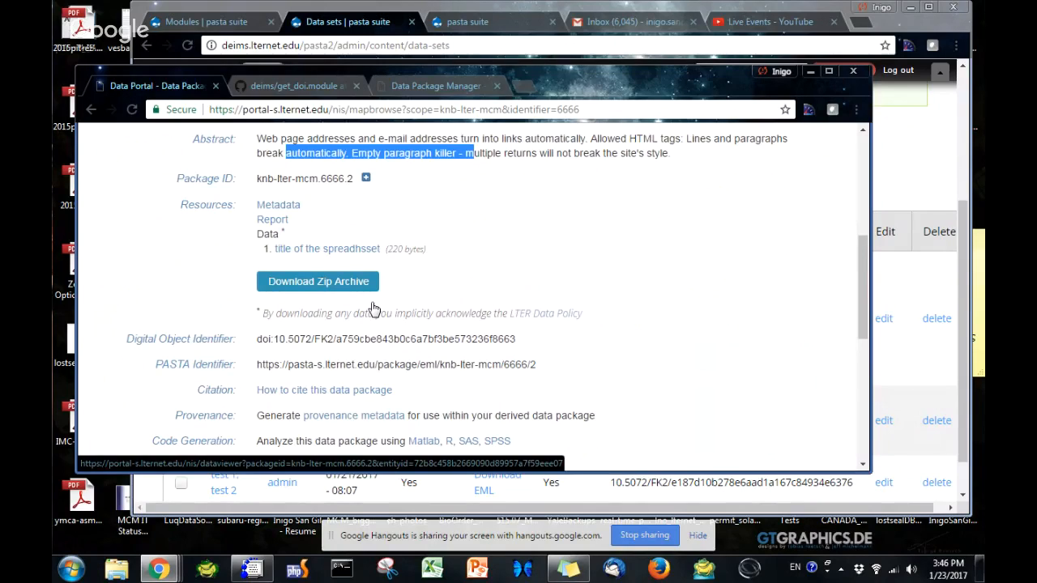
{"action": "scroll", "coordinate": [374, 309], "scroll_direction": "down", "scroll_amount": 2}
{"action": "left_click_drag", "start_coordinate": [280, 237], "coordinate": [428, 236]}
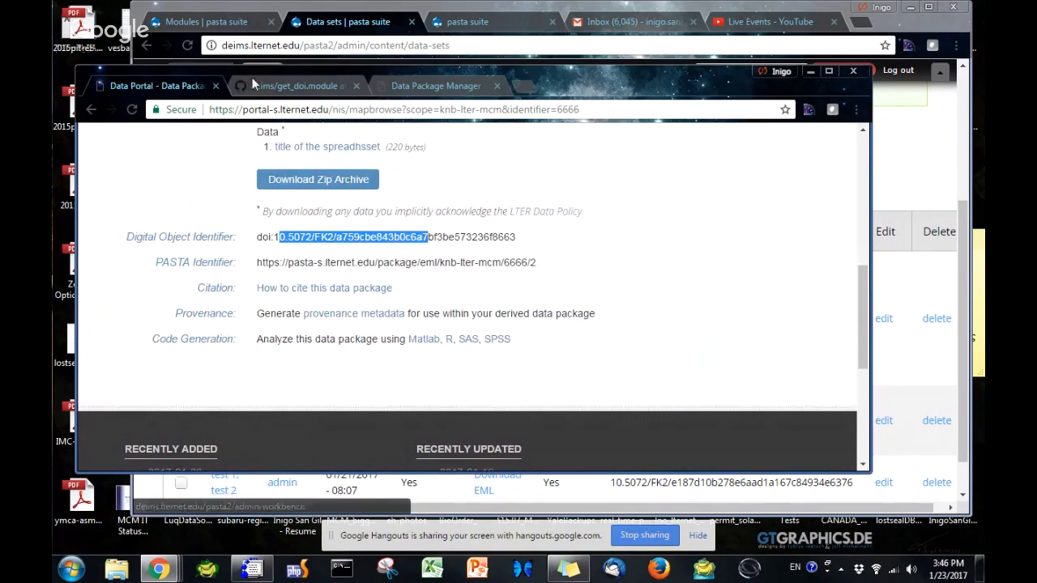
Return to the DEIMS data set list and run the Fetch DOI from PASTA bulk operation on the pasta send service data set
{"action": "left_click", "coordinate": [276, 12]}
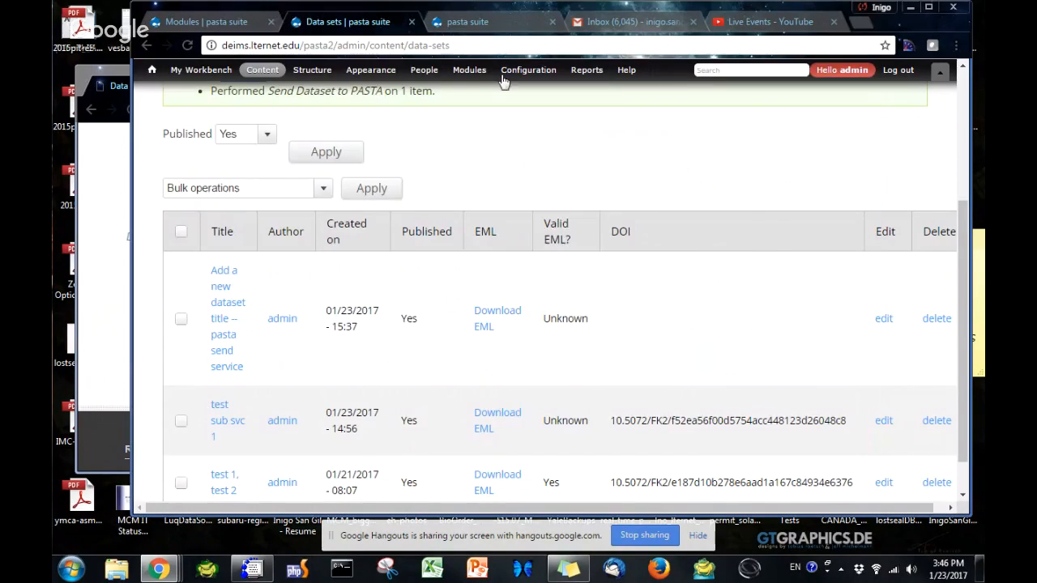
{"action": "left_click", "coordinate": [181, 319]}
{"action": "left_click", "coordinate": [230, 191]}
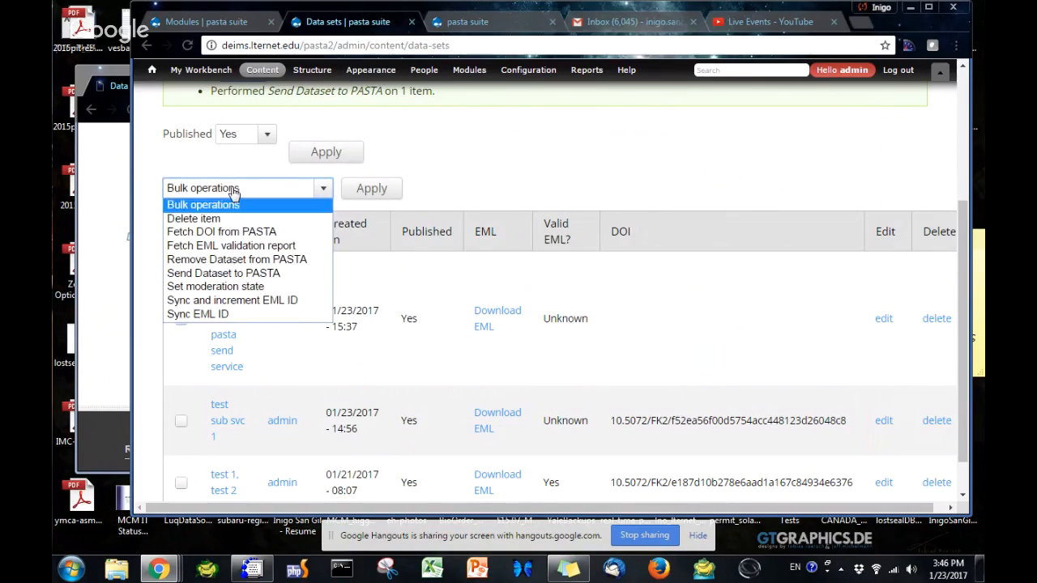
{"action": "left_click", "coordinate": [218, 233]}
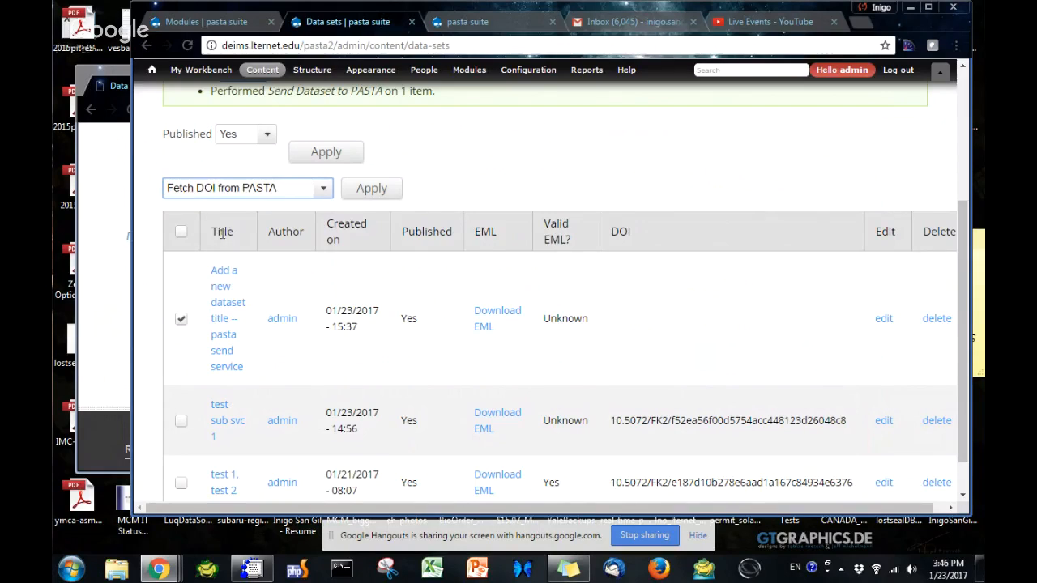
{"action": "left_click", "coordinate": [374, 190]}
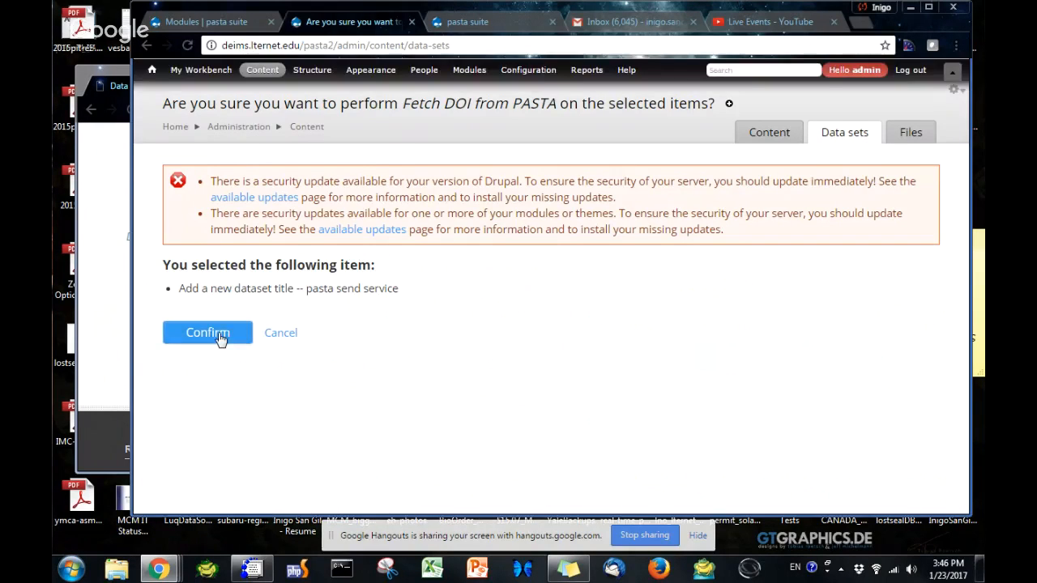
{"action": "left_click", "coordinate": [221, 334]}
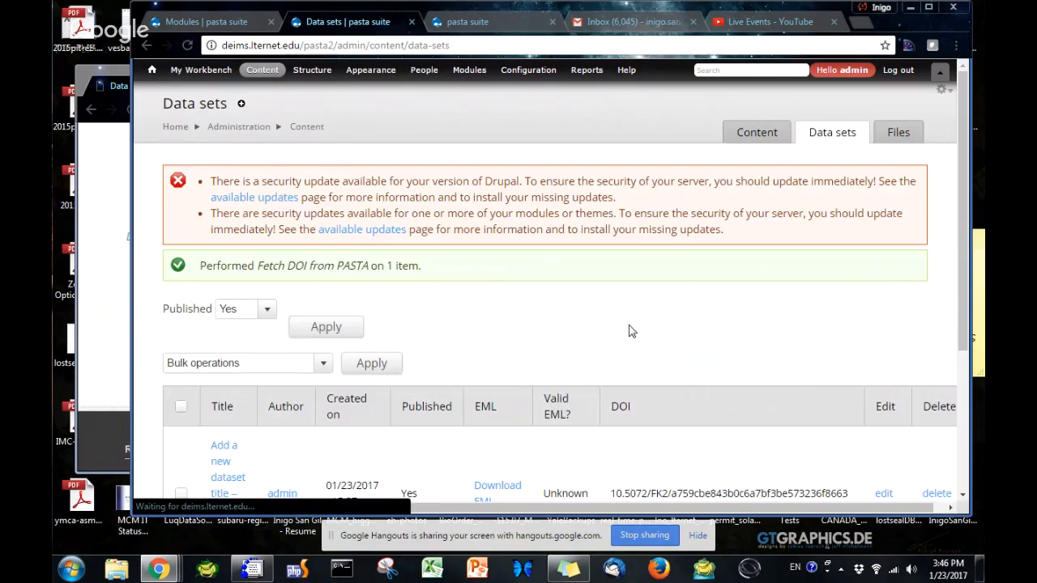
Check the fetched DOI of the pasta send service data set in the data set list
{"action": "scroll", "coordinate": [630, 330], "scroll_direction": "down", "scroll_amount": 2}
{"action": "left_click_drag", "start_coordinate": [614, 348], "coordinate": [804, 348]}
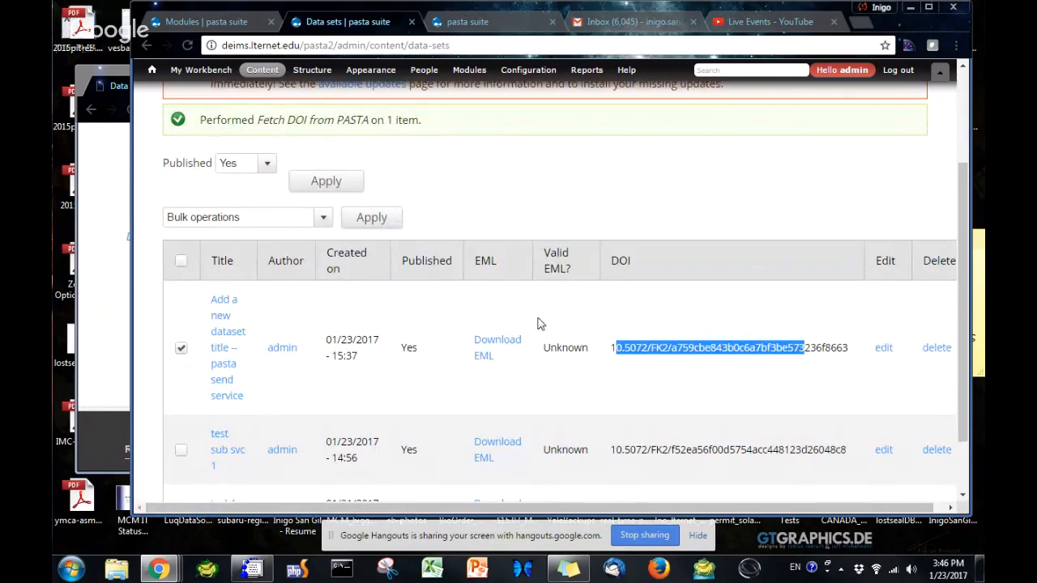
{"action": "scroll", "coordinate": [594, 326], "scroll_direction": "up", "scroll_amount": 1}
{"action": "scroll", "coordinate": [594, 327], "scroll_direction": "down", "scroll_amount": 1}
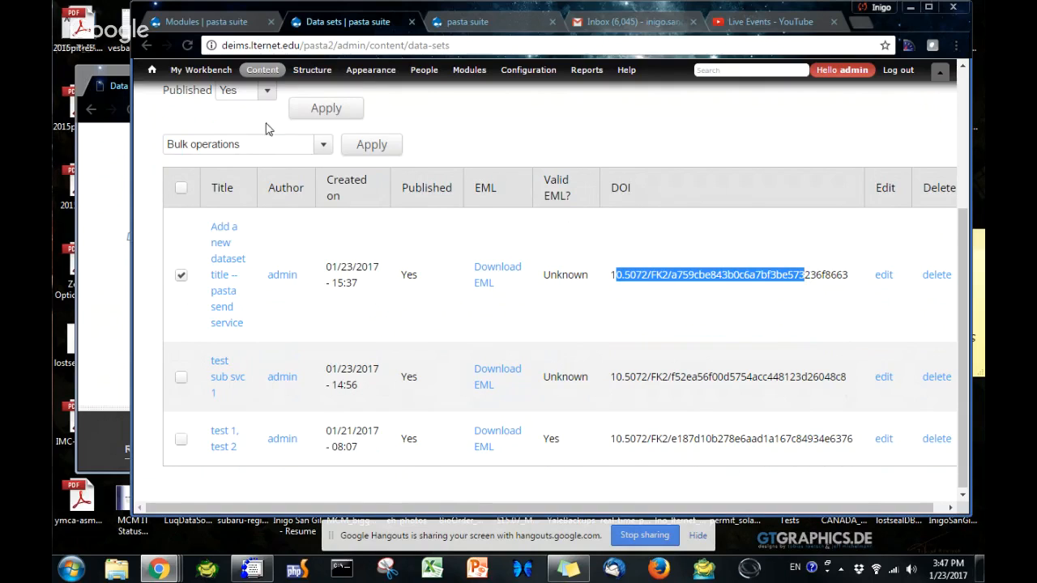
Reload the administration list of data sets and open its underlying view for editing
{"action": "mouse_move", "coordinate": [261, 79]}
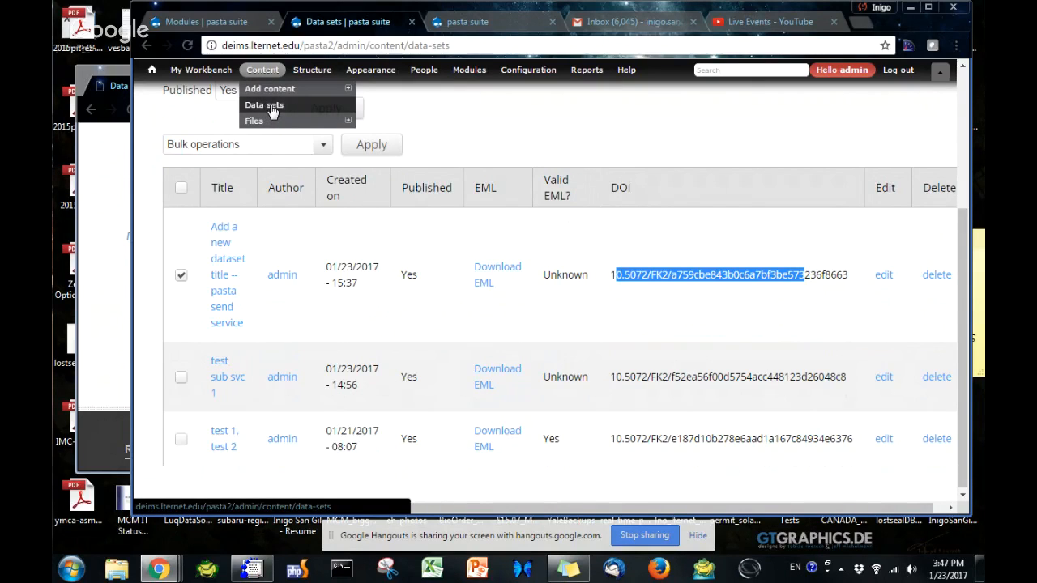
{"action": "left_click", "coordinate": [266, 106]}
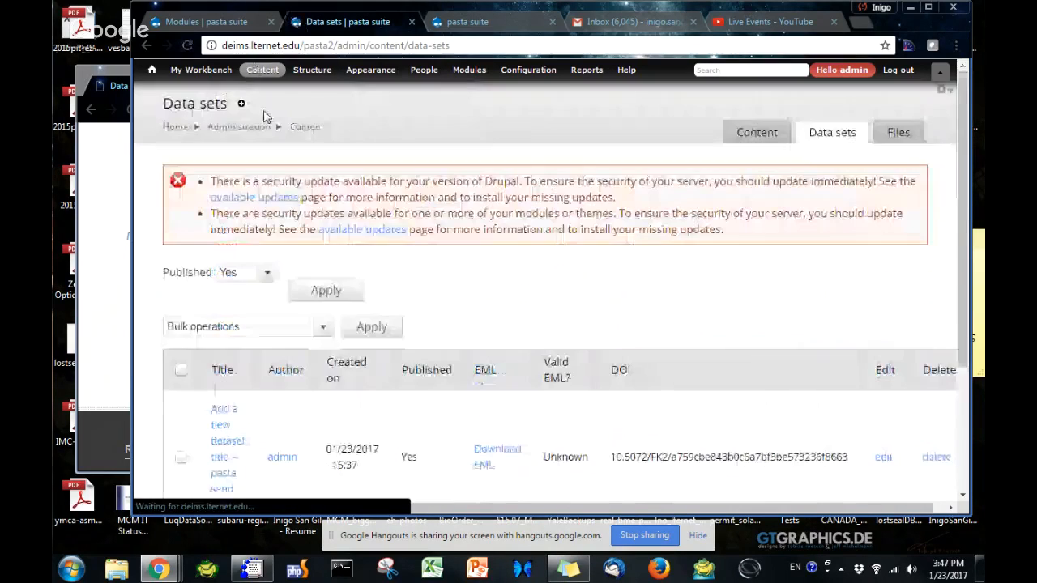
{"action": "left_click", "coordinate": [942, 89]}
{"action": "left_click", "coordinate": [924, 113]}
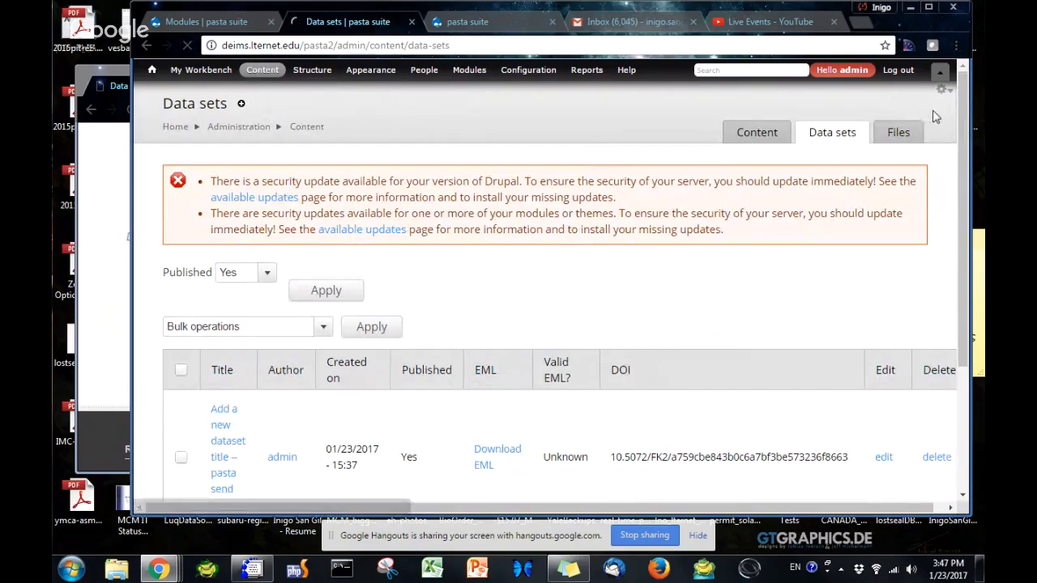
Open the view's Bulk operations: Content field configuration, review which operations are enabled, and close it without changes
{"action": "scroll", "coordinate": [423, 295], "scroll_direction": "down", "scroll_amount": 1}
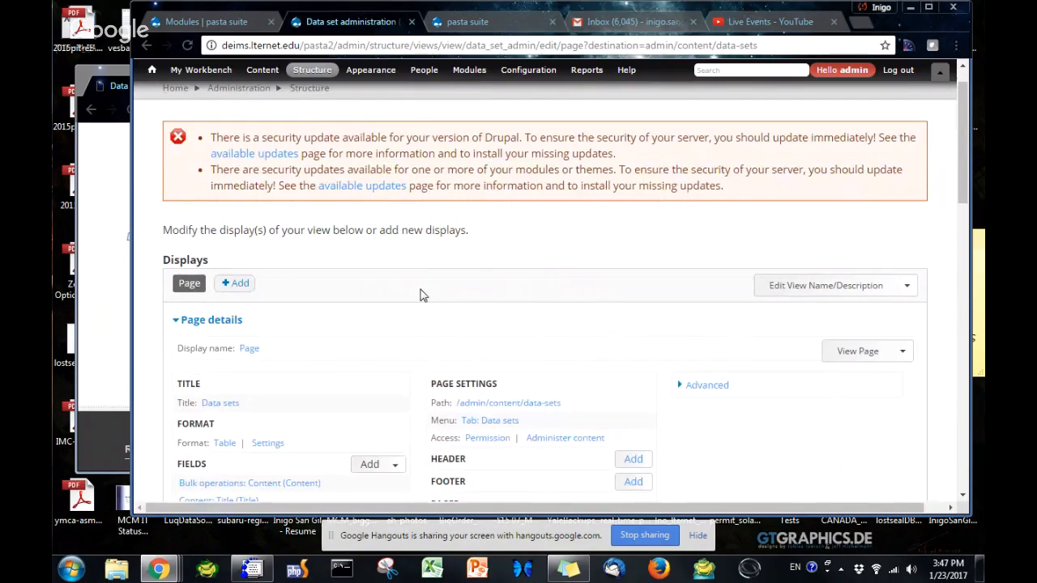
{"action": "scroll", "coordinate": [420, 295], "scroll_direction": "down", "scroll_amount": 3}
{"action": "left_click", "coordinate": [239, 233]}
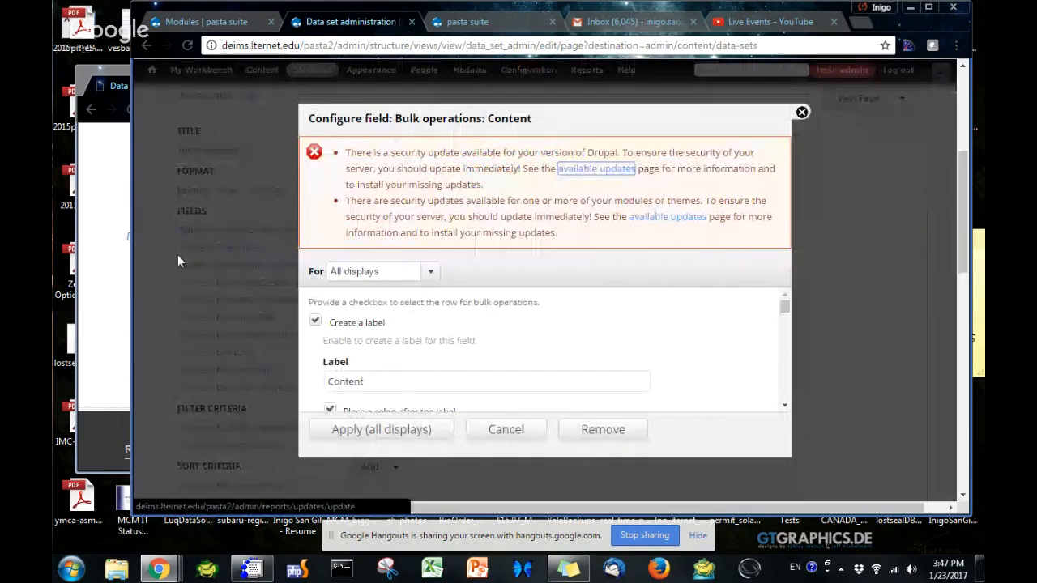
{"action": "scroll", "coordinate": [474, 336], "scroll_direction": "down", "scroll_amount": 5}
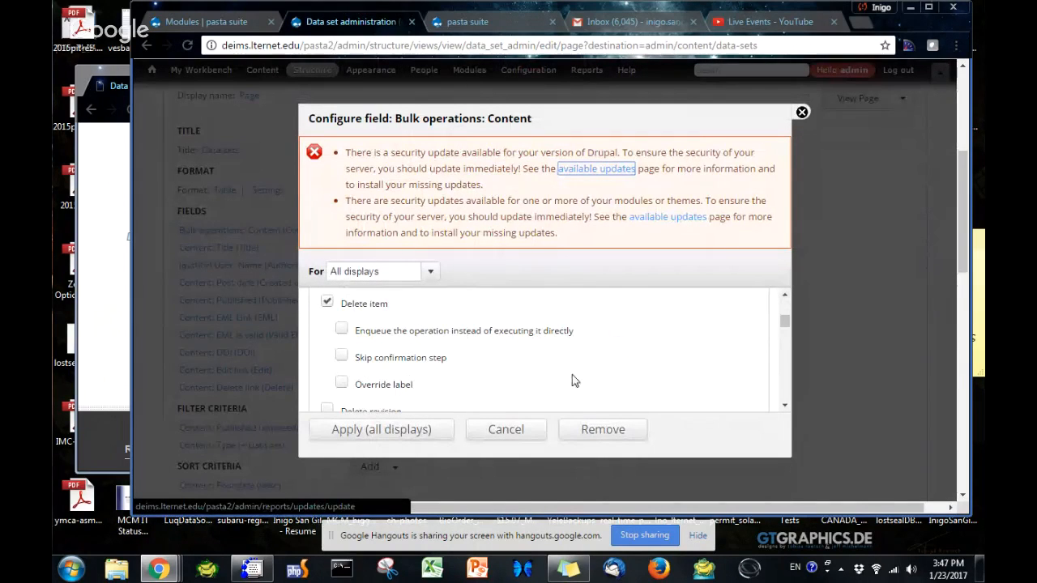
{"action": "left_click_drag", "start_coordinate": [784, 323], "coordinate": [784, 362]}
{"action": "scroll", "coordinate": [785, 330], "scroll_direction": "down", "scroll_amount": 1}
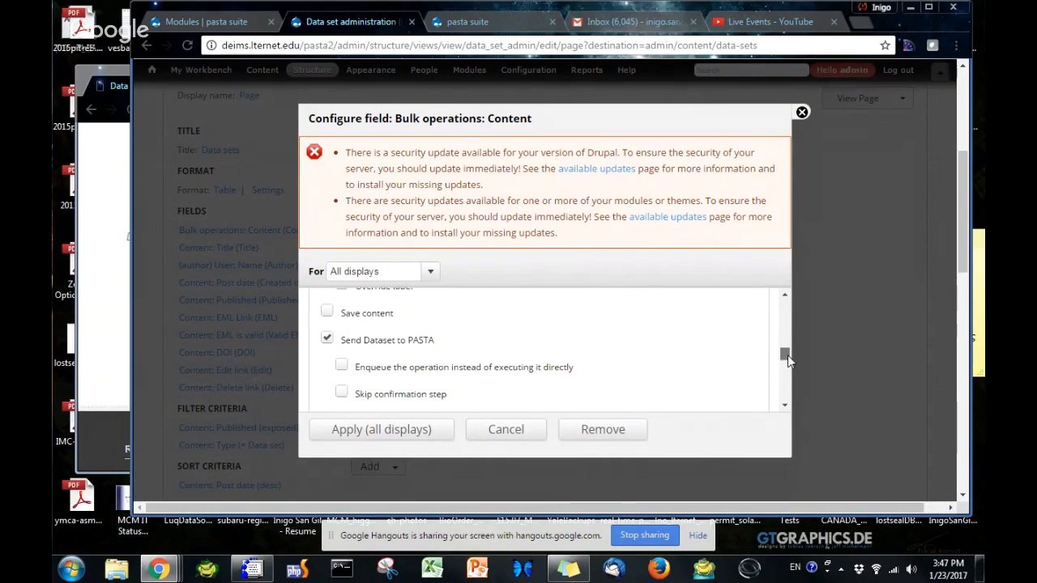
{"action": "left_click_drag", "start_coordinate": [788, 355], "coordinate": [788, 363]}
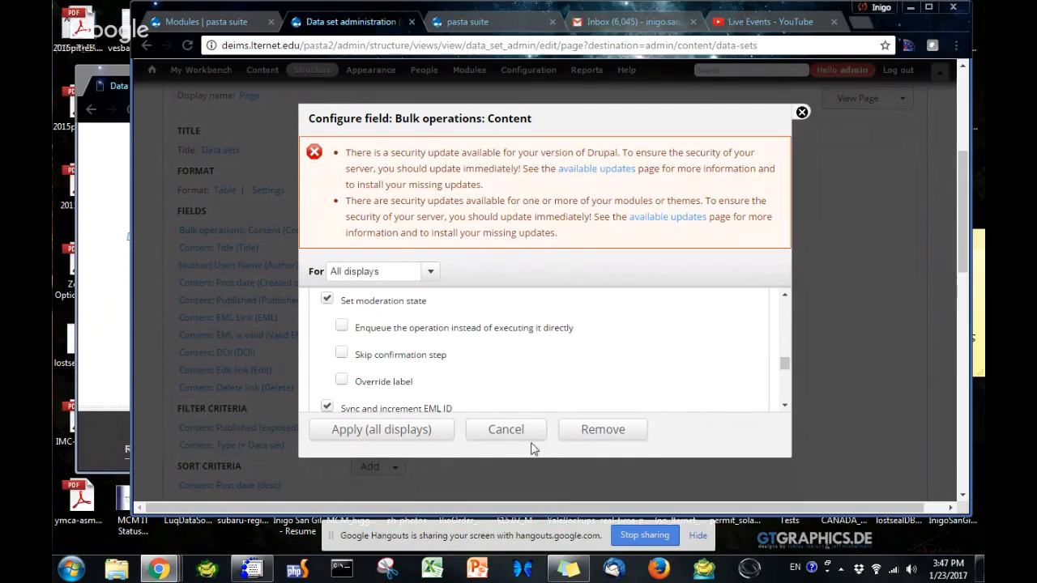
{"action": "left_click", "coordinate": [801, 113]}
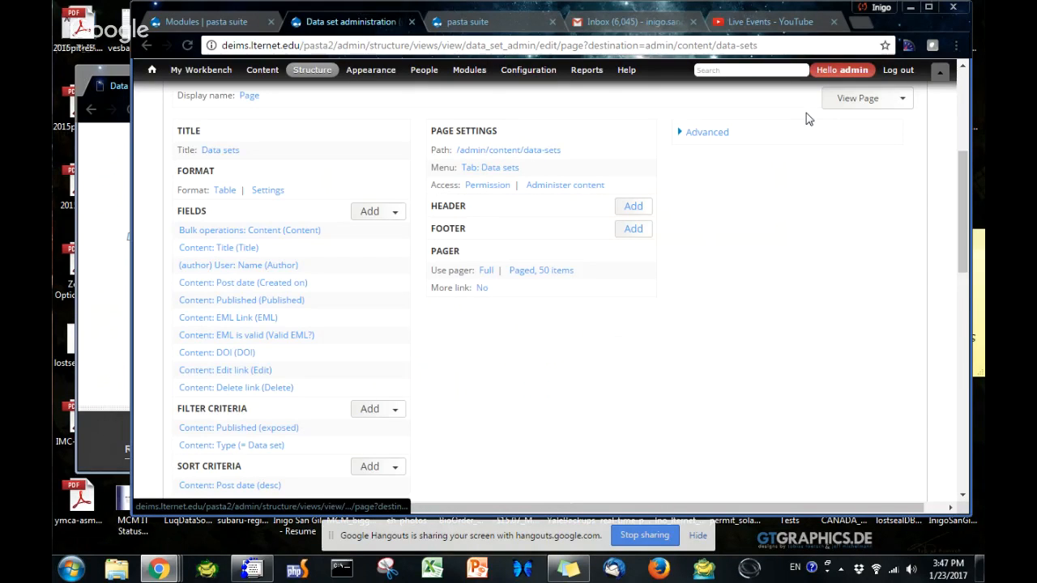